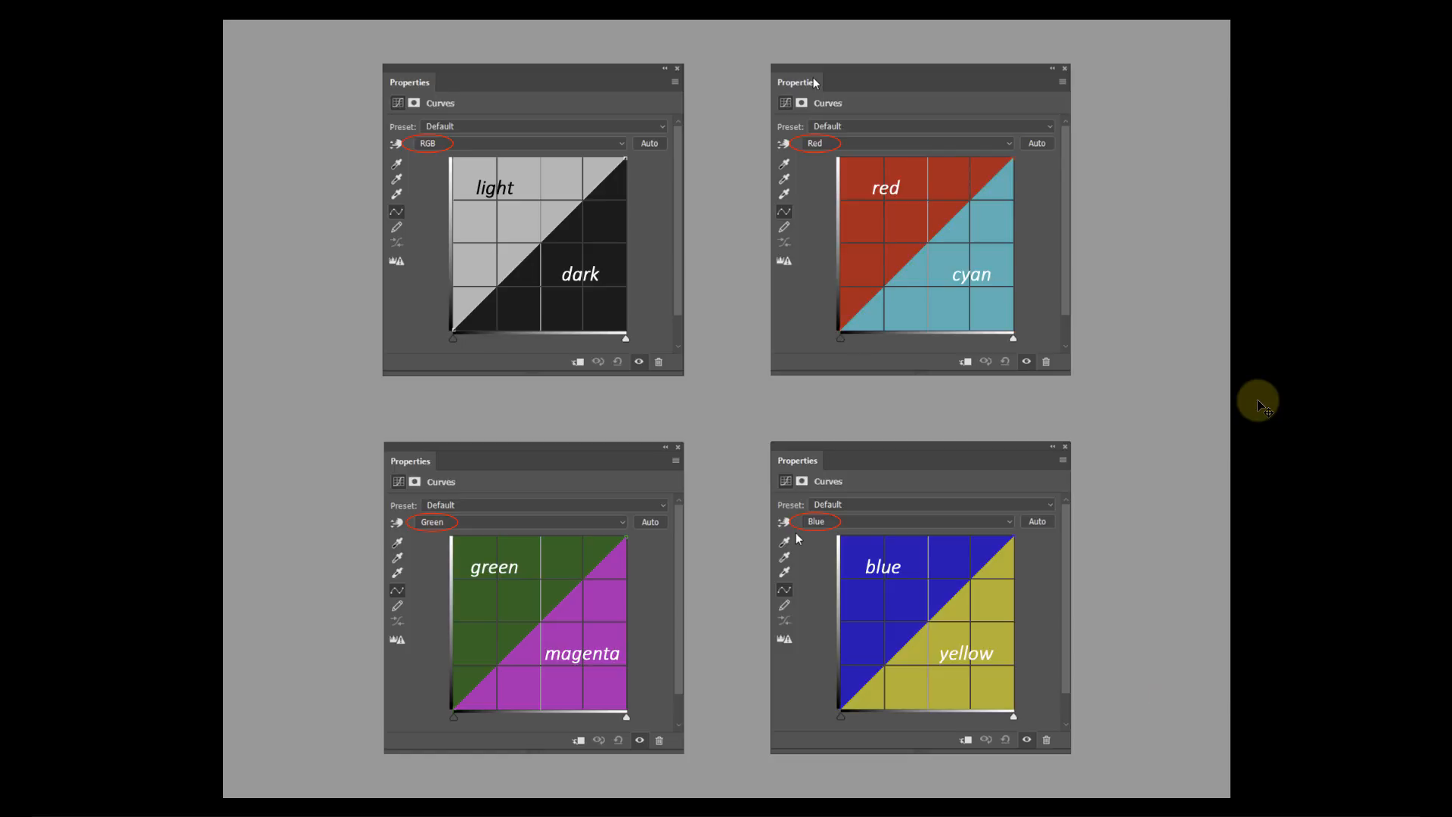
- Switch to ON1 Photo RAW and view the original gaussian blur glow with toning.tif as a single large image
key(alt+Tab)
key(Tab)
key(Tab)
key(Tab)
key(Tab)
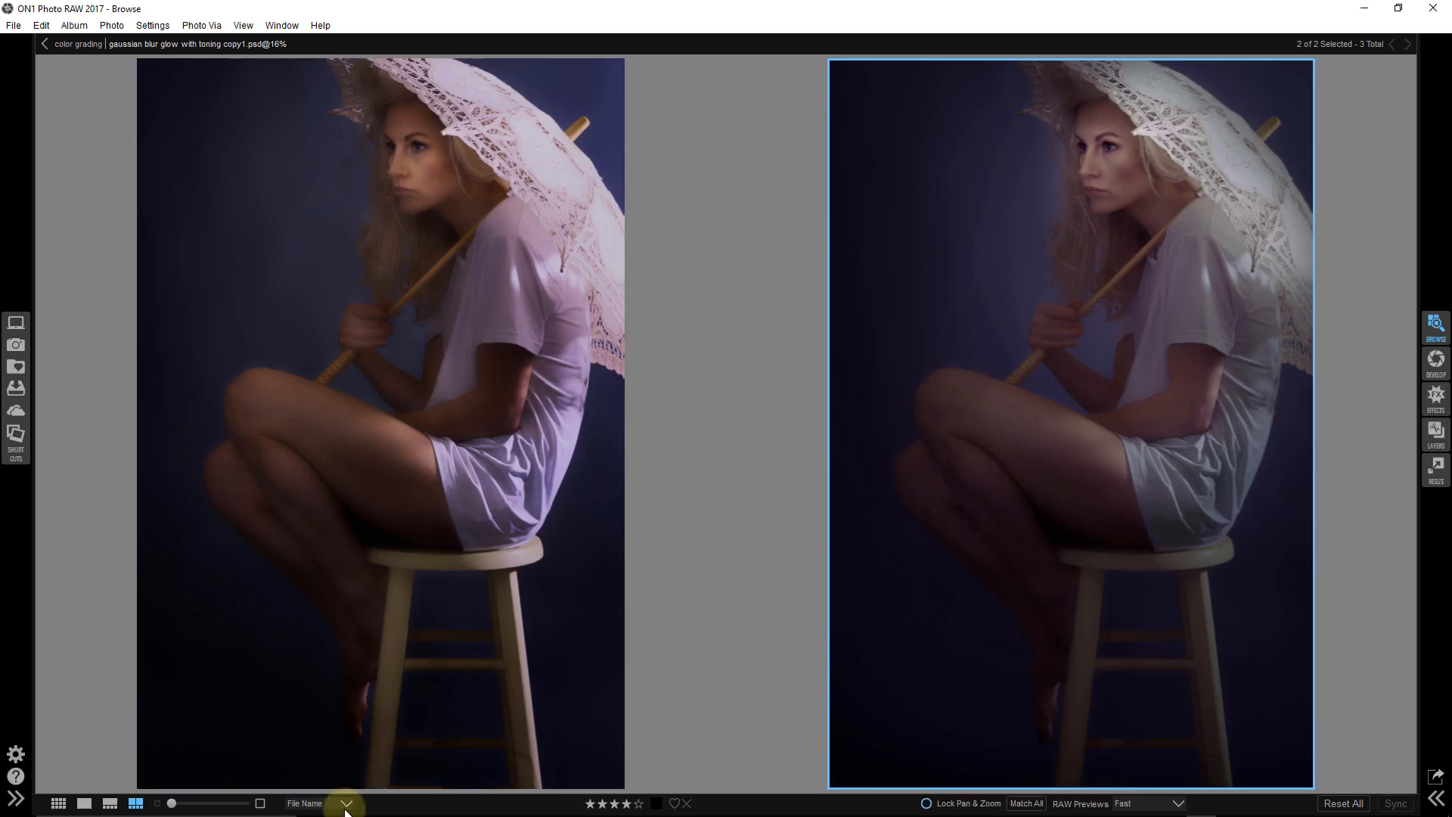
click(60, 804)
click(664, 298)
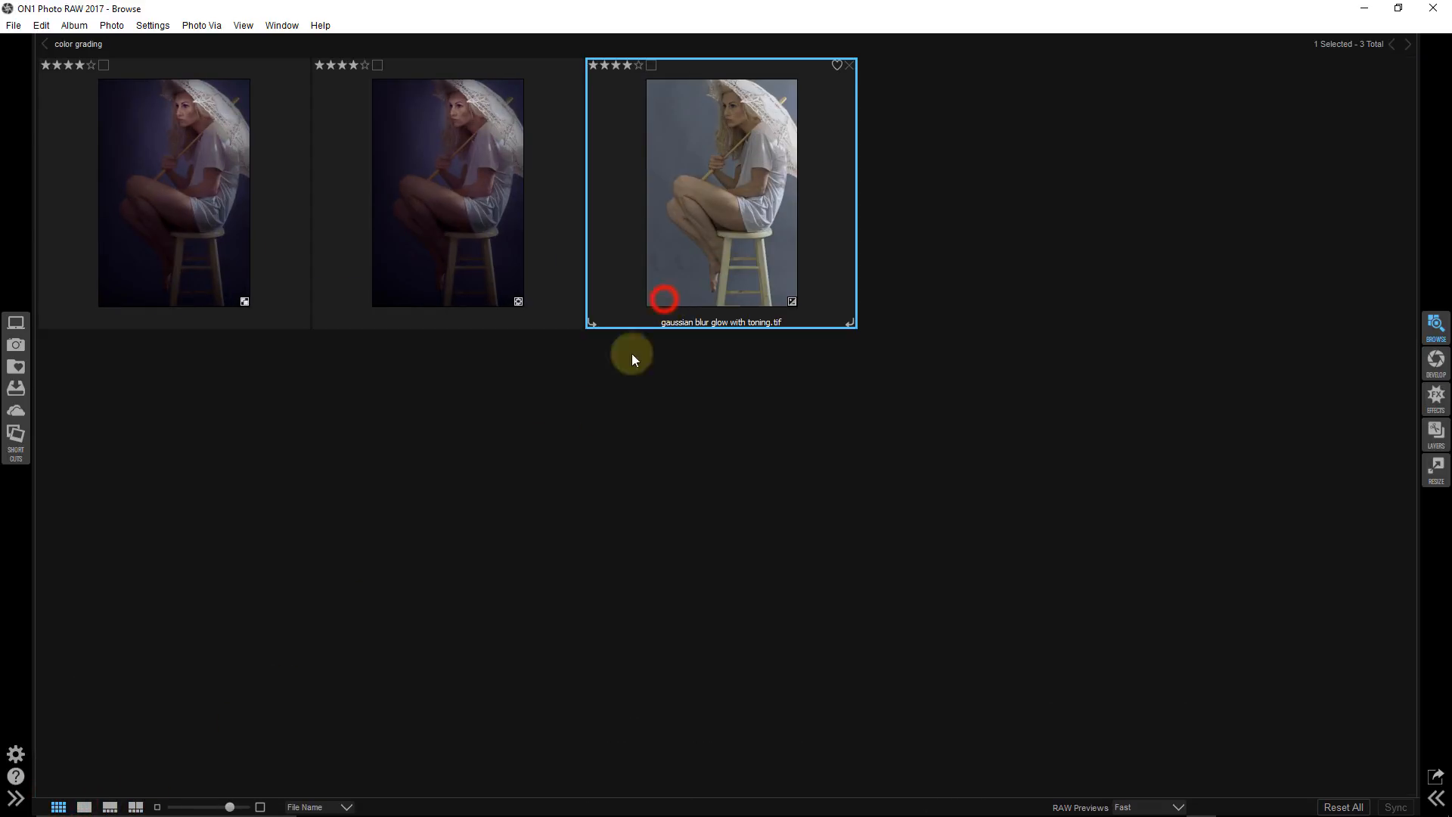
click(83, 806)
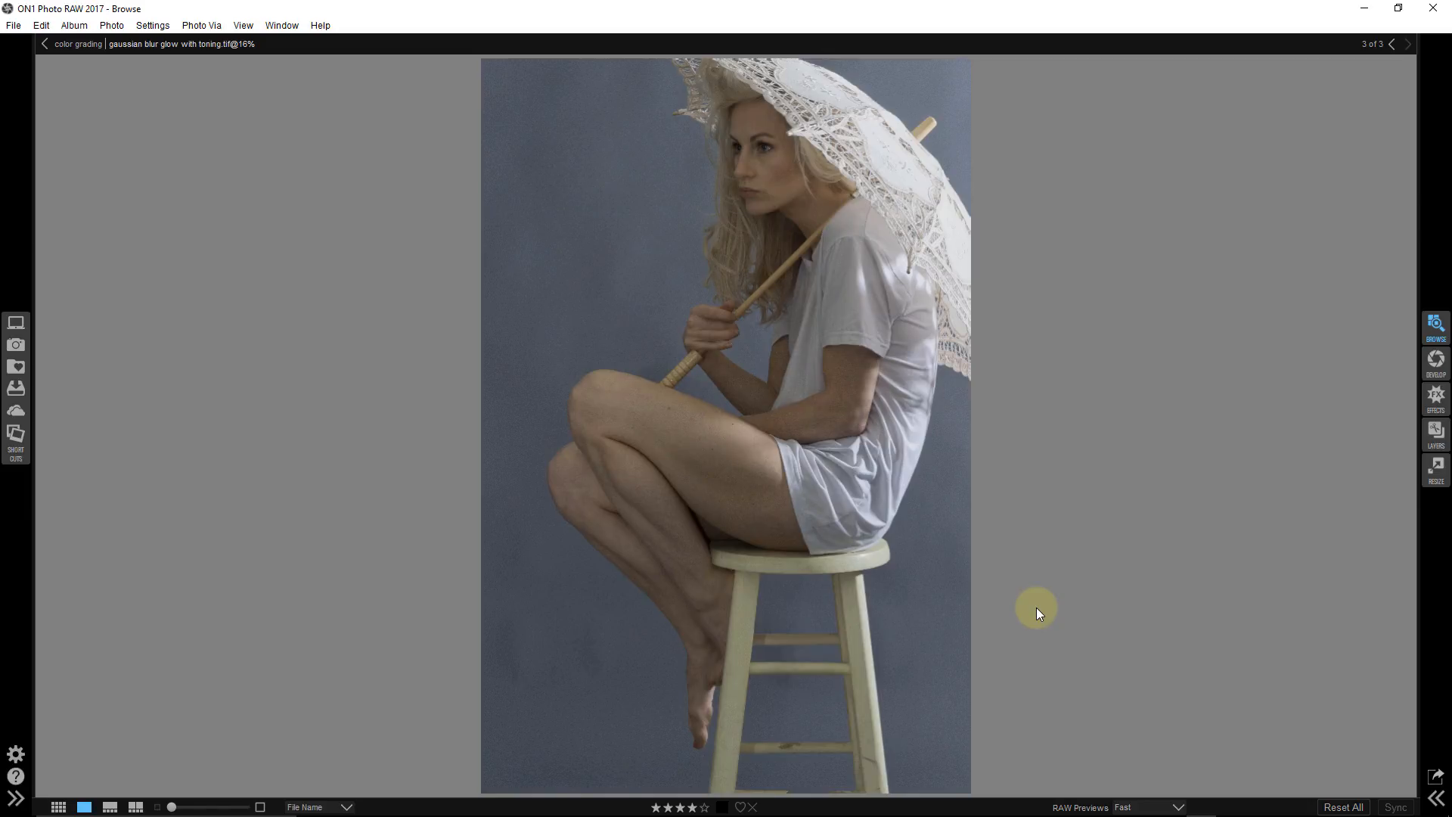
- Open gaussian blur glow with toning copy1.psd in the Effects module
click(58, 808)
click(471, 278)
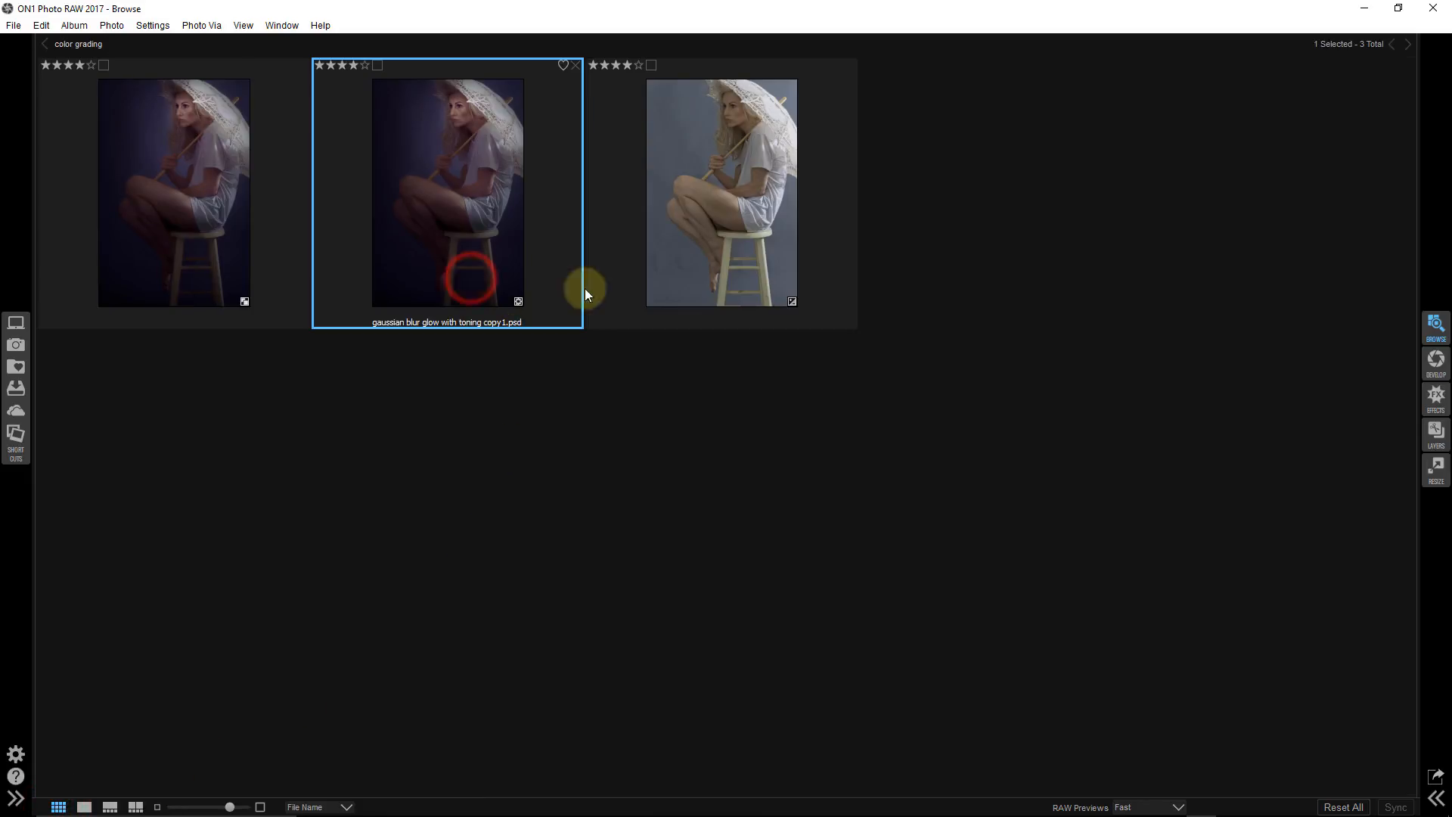
click(1437, 410)
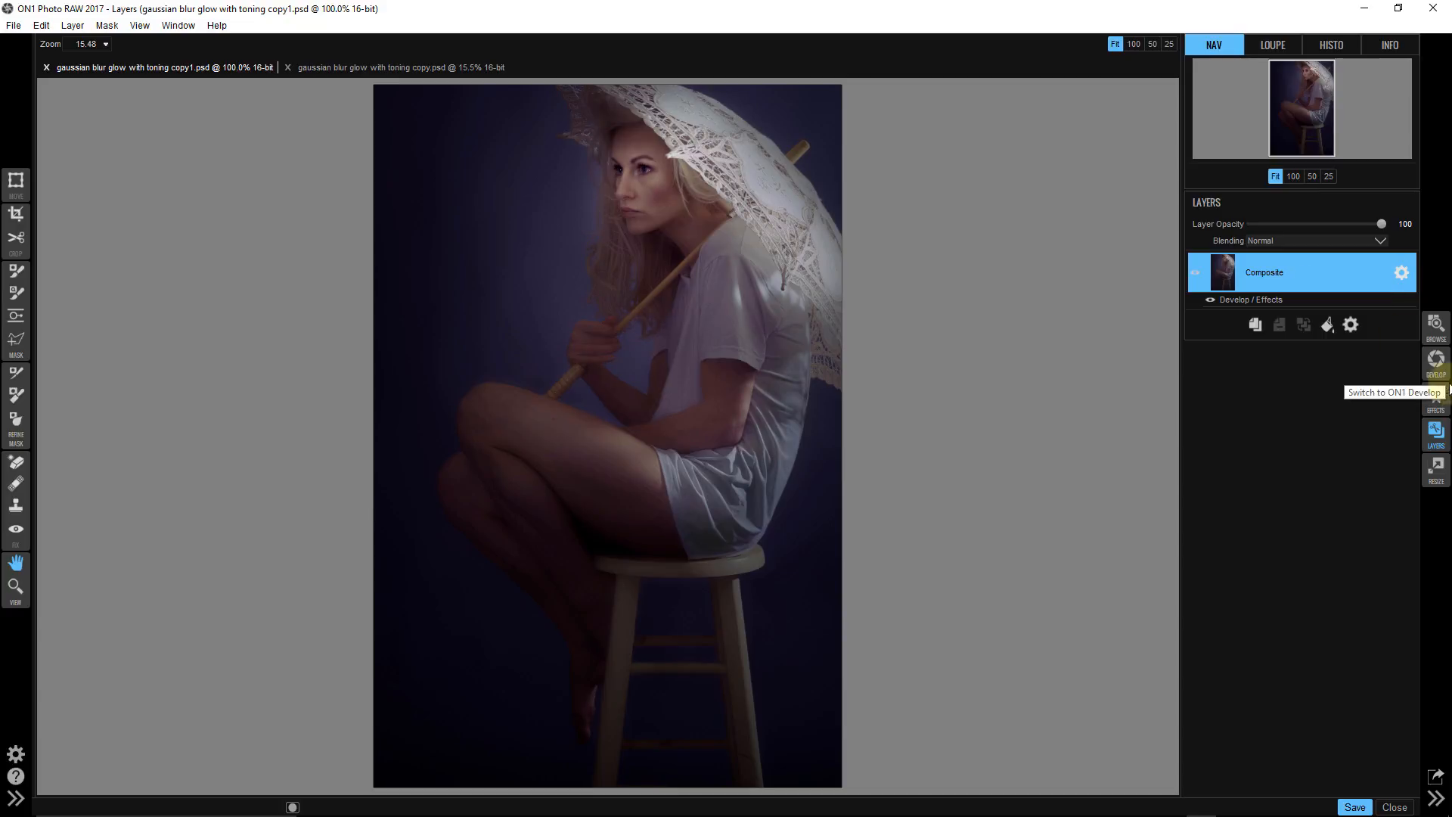
click(1443, 400)
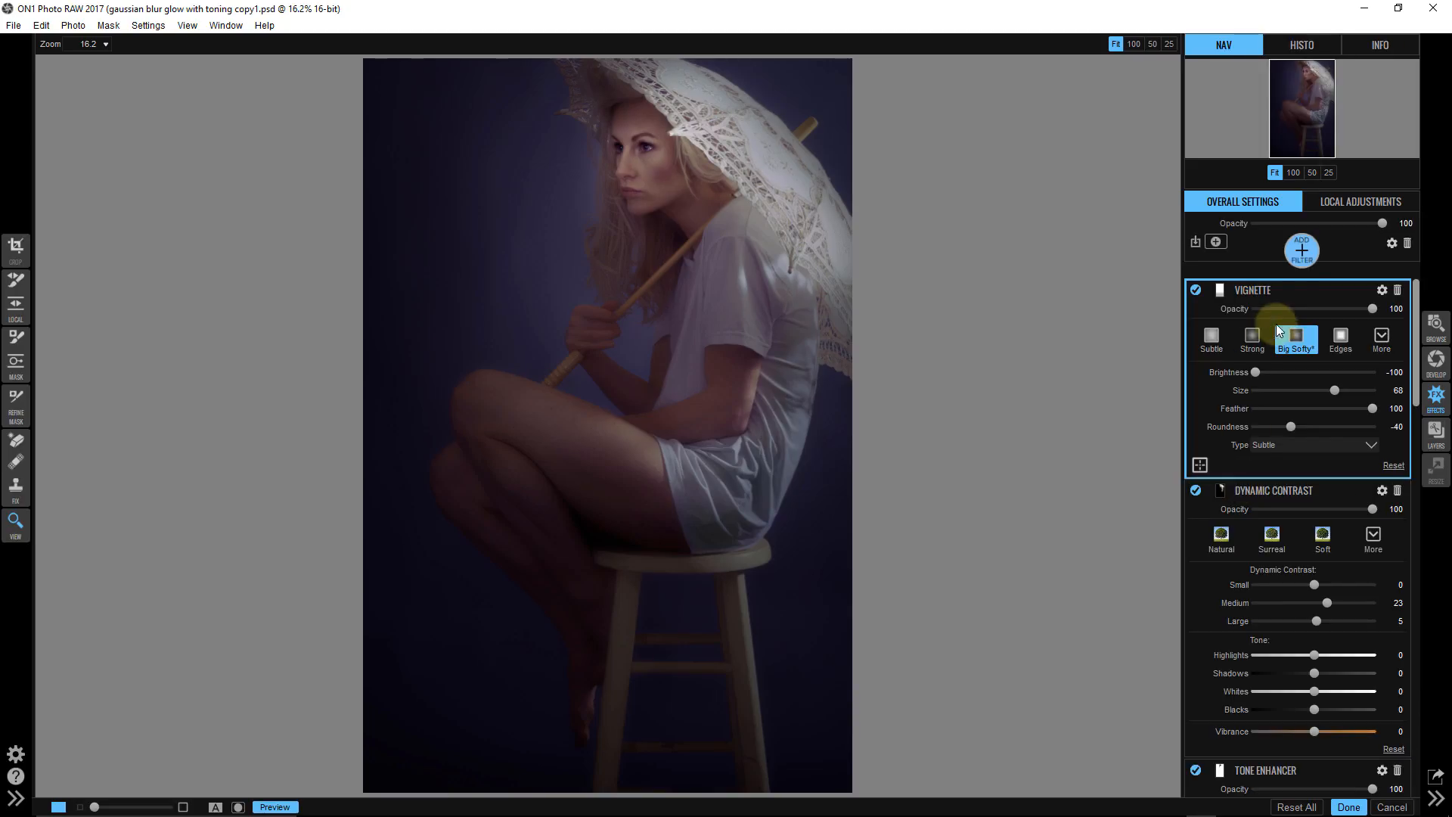
- Collapse all the filters in the stack: Vignette, Dynamic Contrast and the five Tone Enhancers
click(1280, 292)
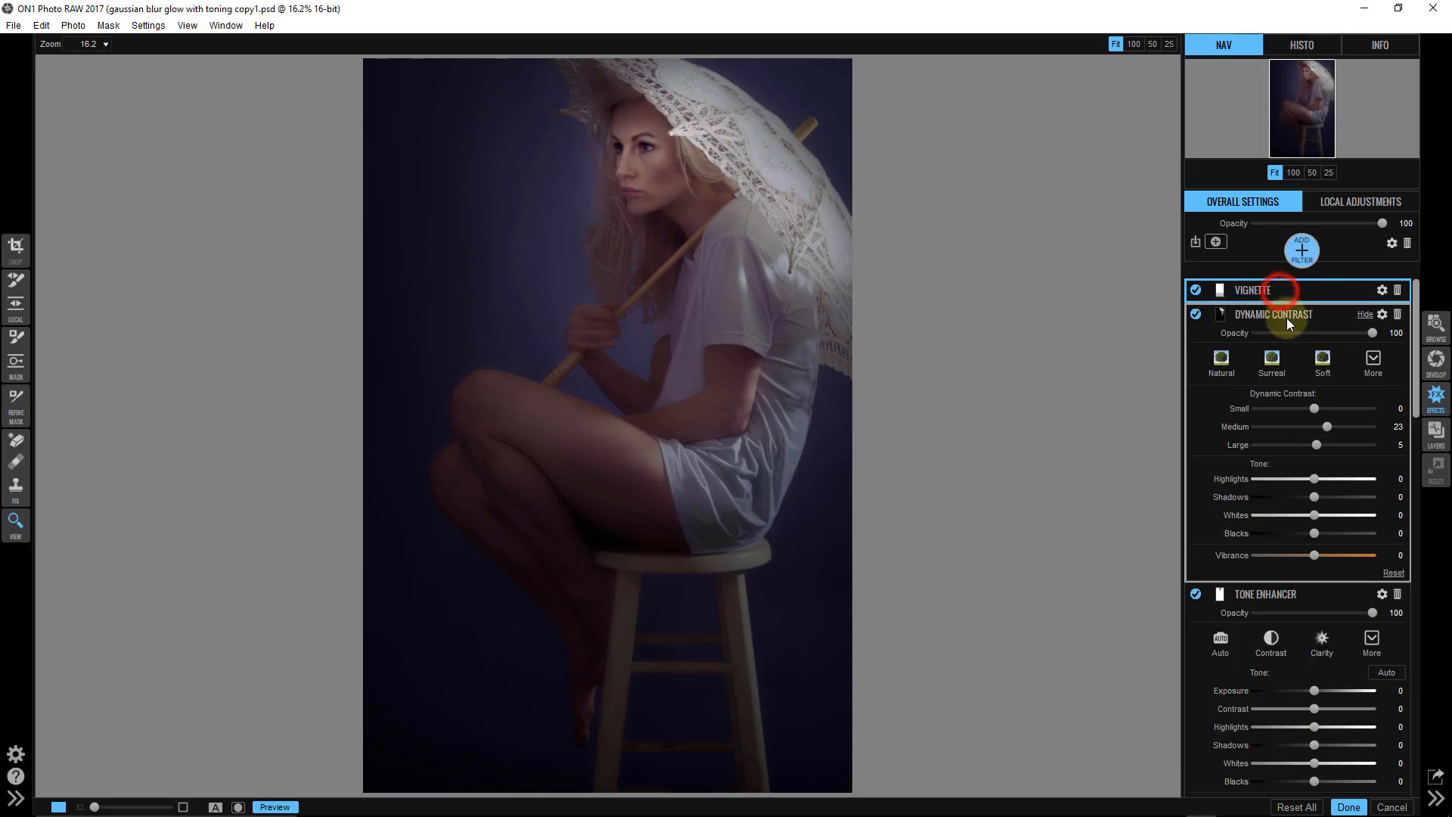
click(1273, 314)
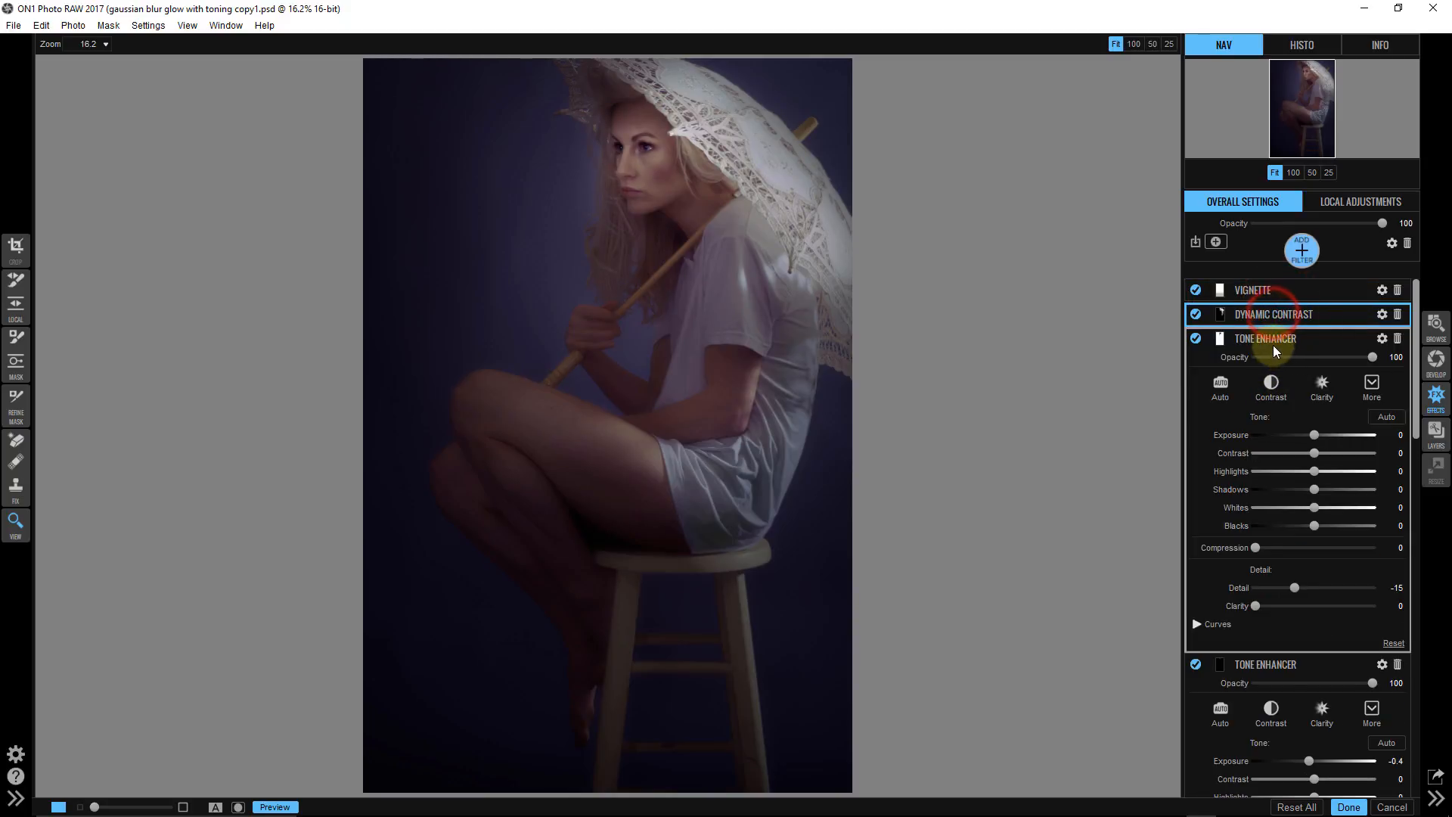
click(1273, 342)
click(1282, 367)
click(1278, 385)
click(1282, 415)
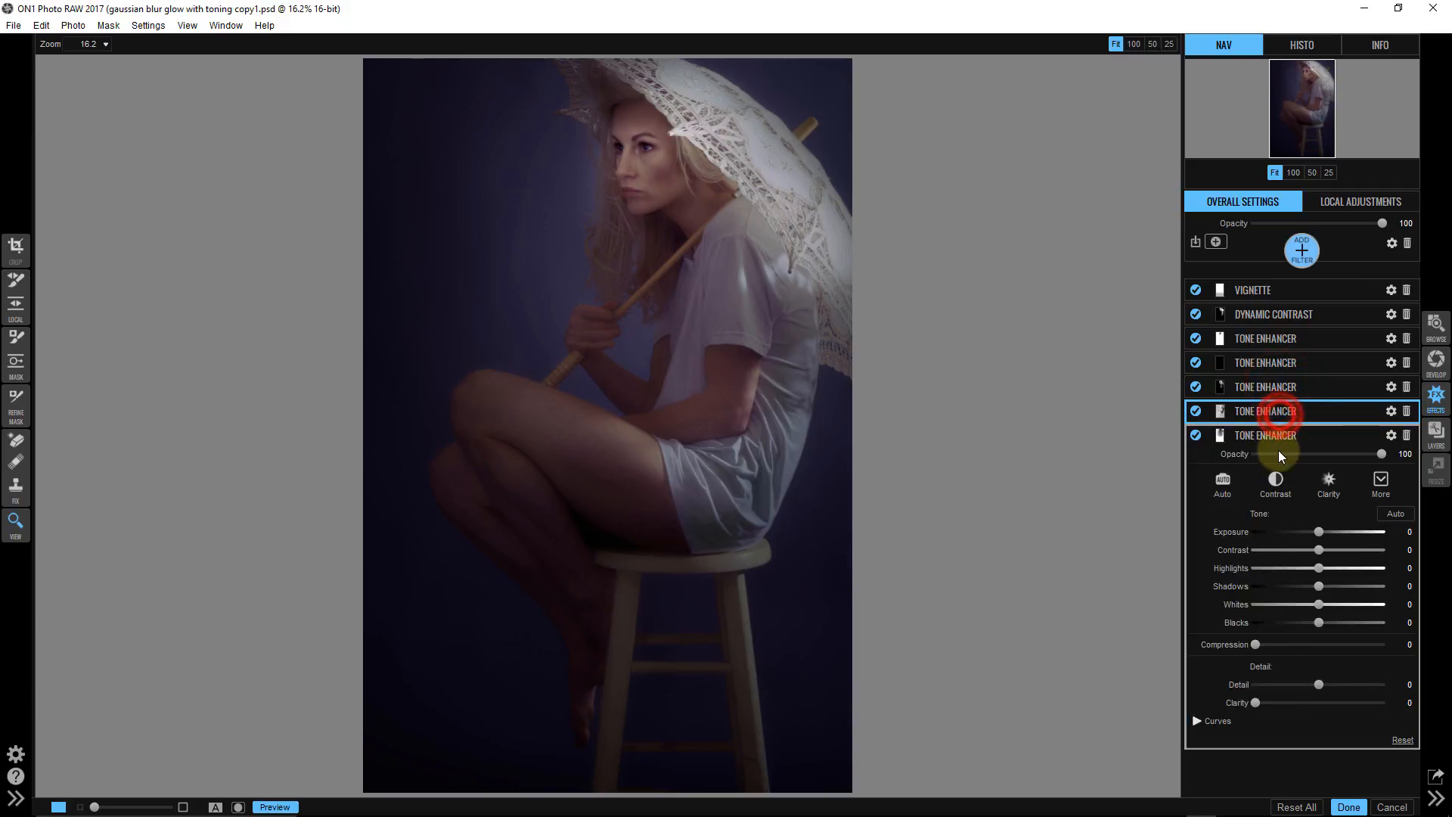
click(1278, 437)
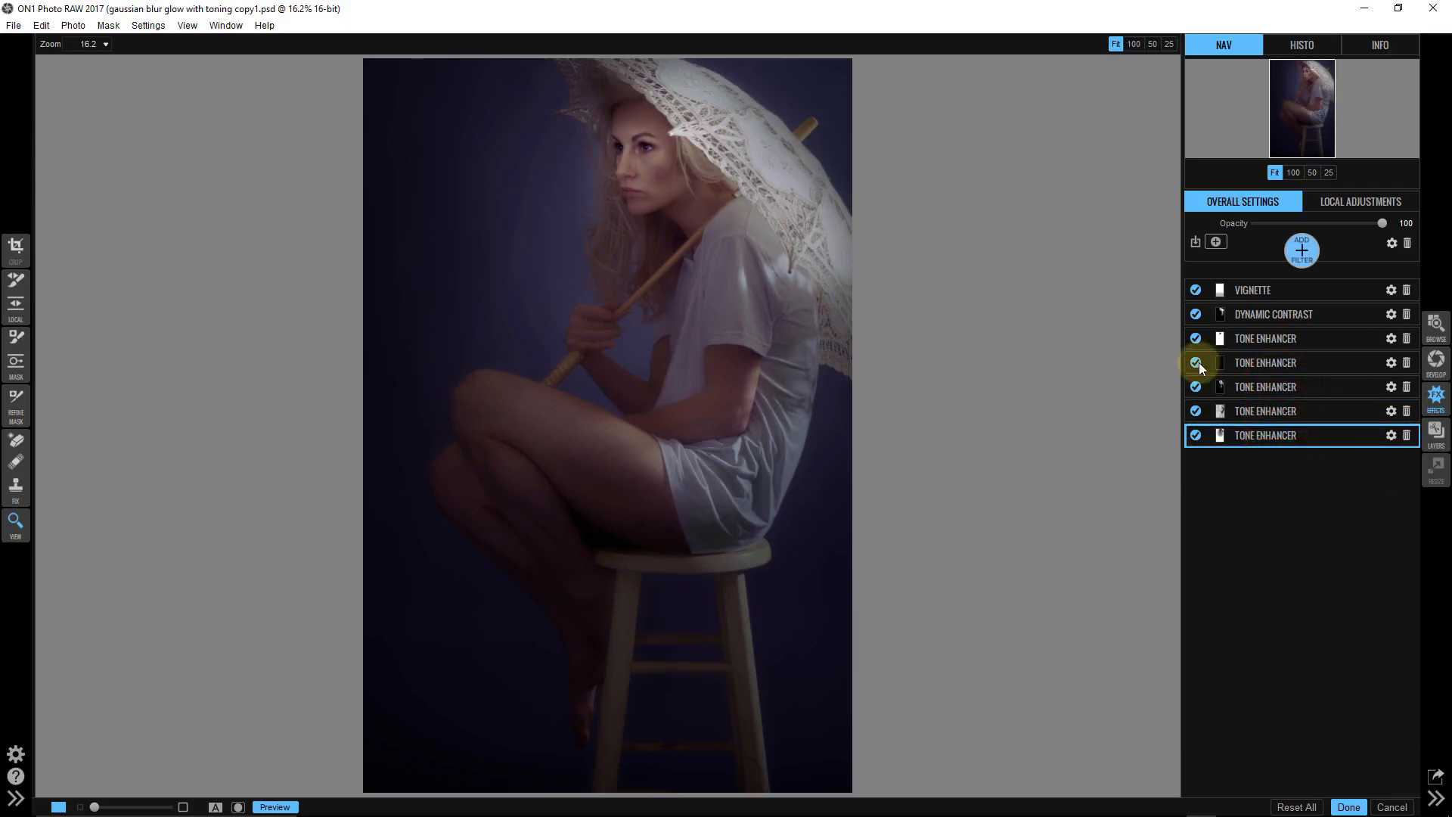
- Turn off the Vignette, Dynamic Contrast and upper four Tone Enhancer filters, leaving only the lowest Tone Enhancer active
click(1199, 294)
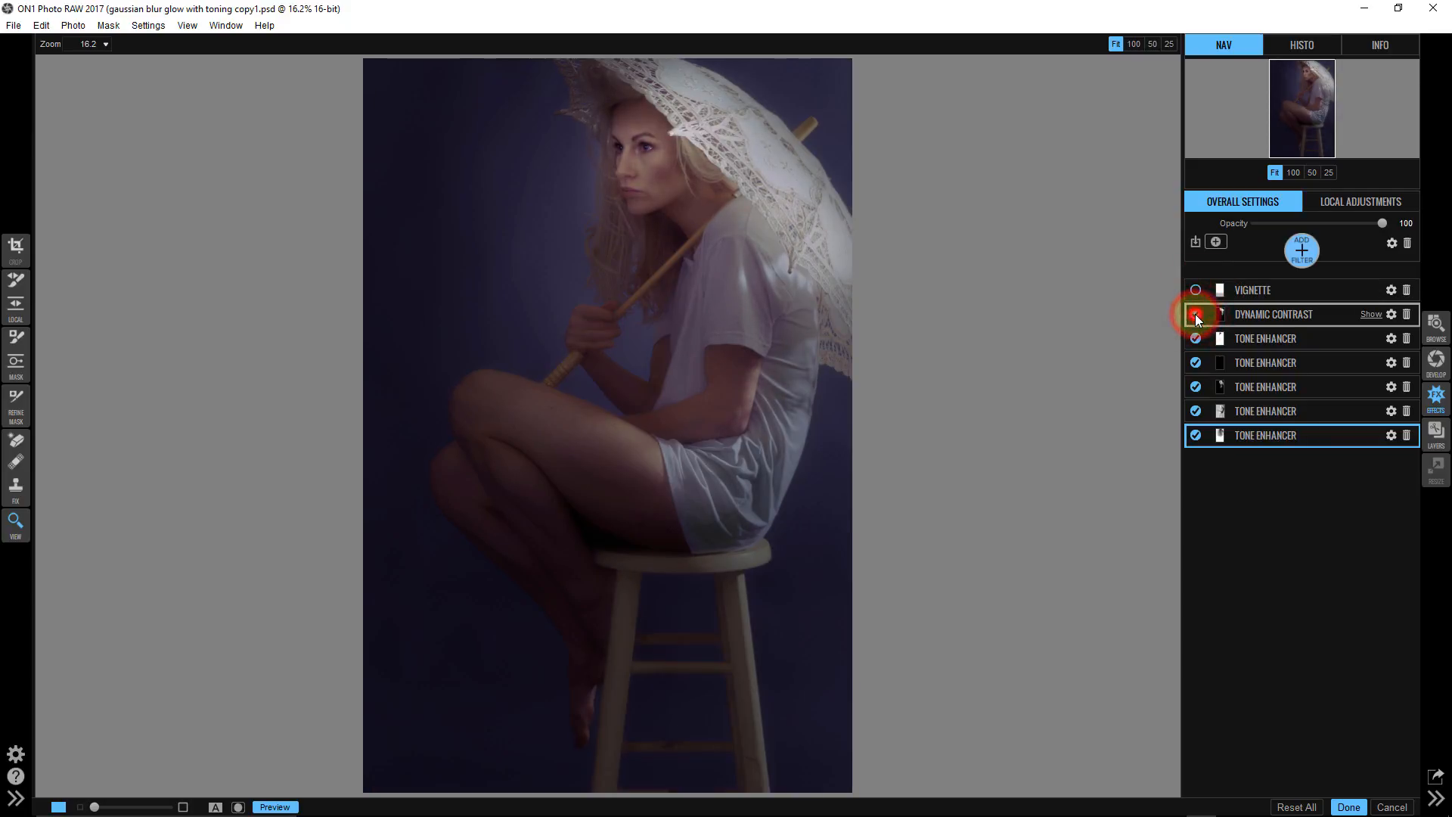
click(1196, 339)
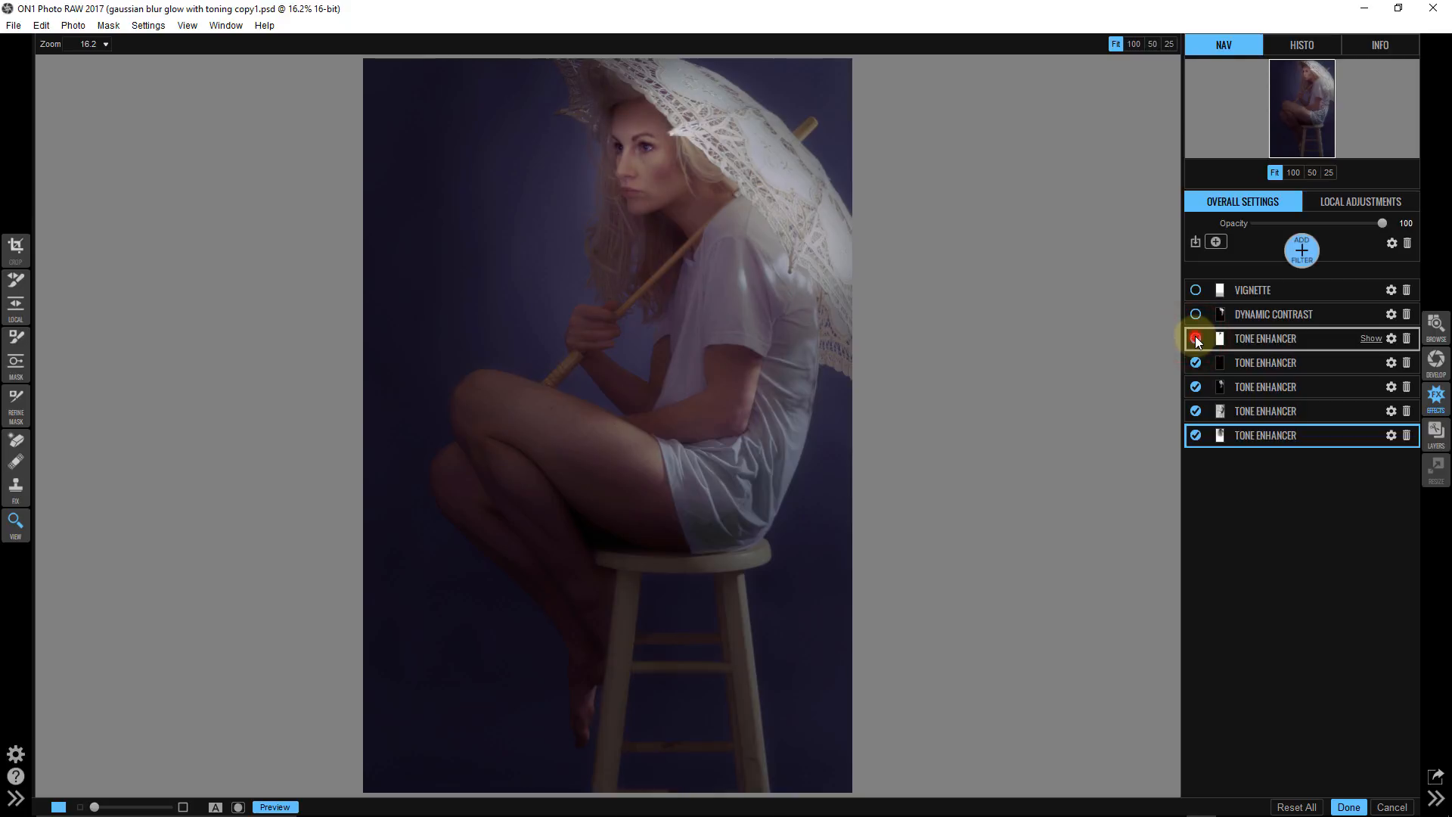
click(1196, 363)
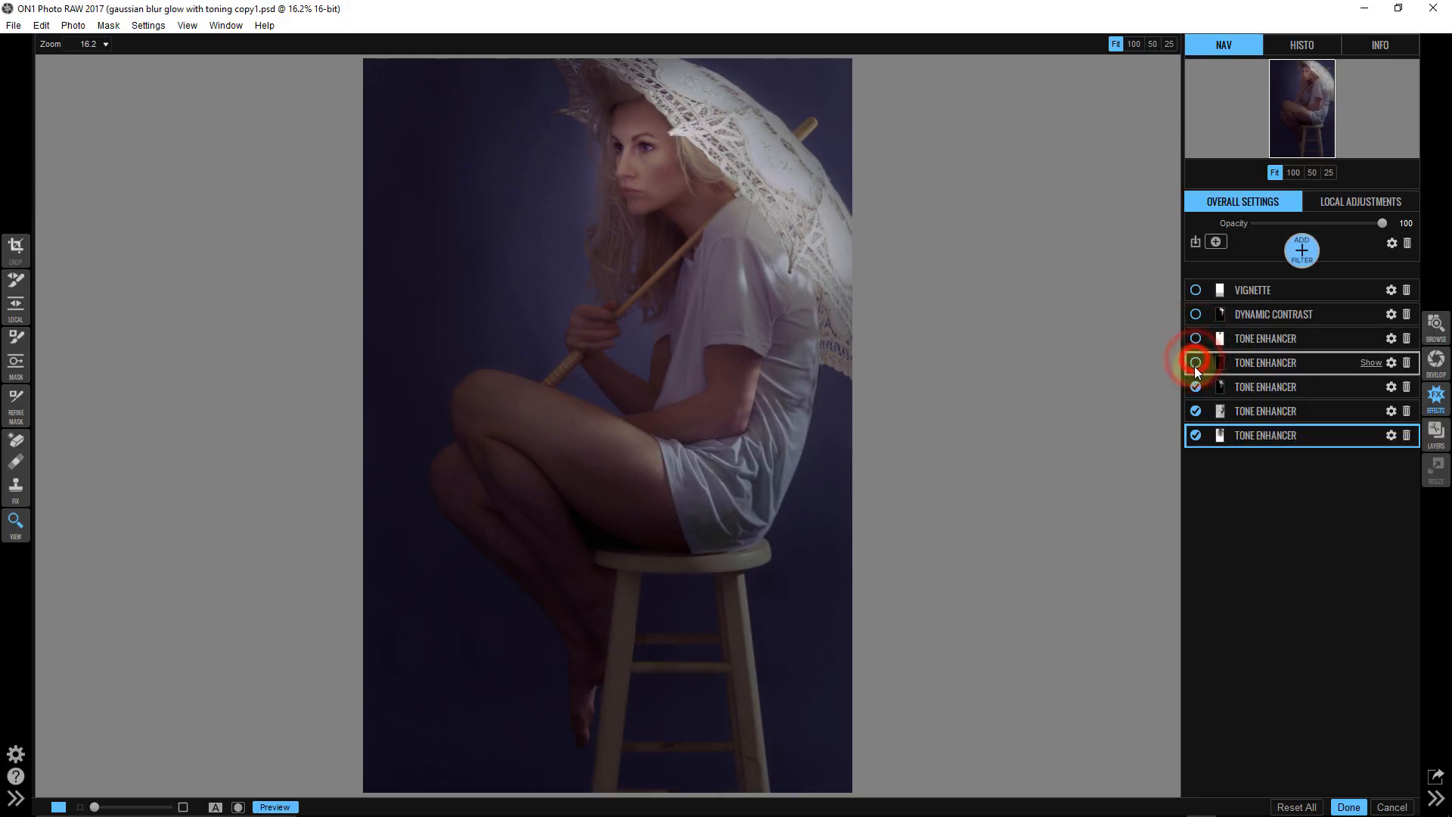
click(1195, 385)
click(1195, 385)
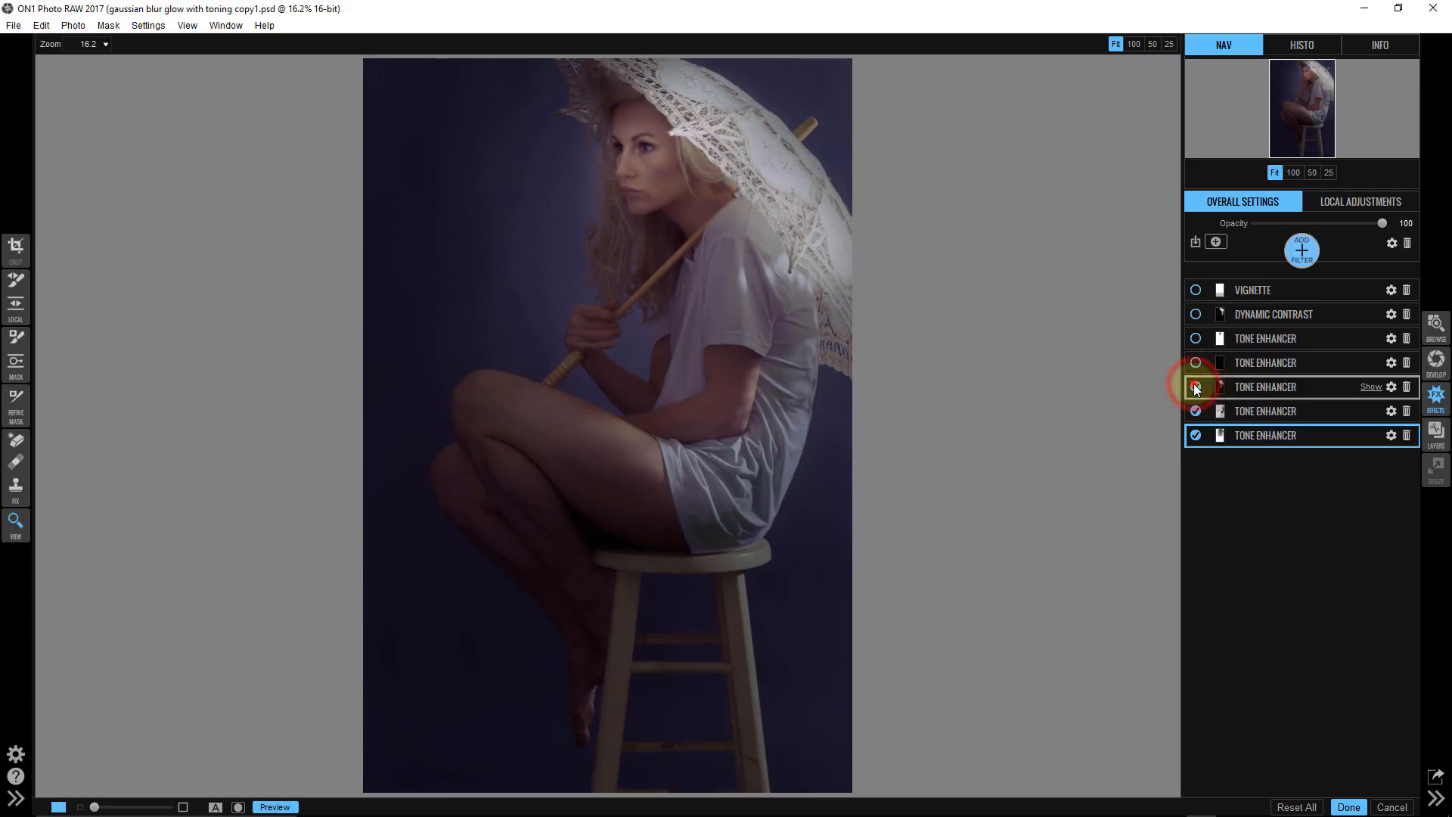
click(1195, 387)
click(1195, 388)
click(1195, 387)
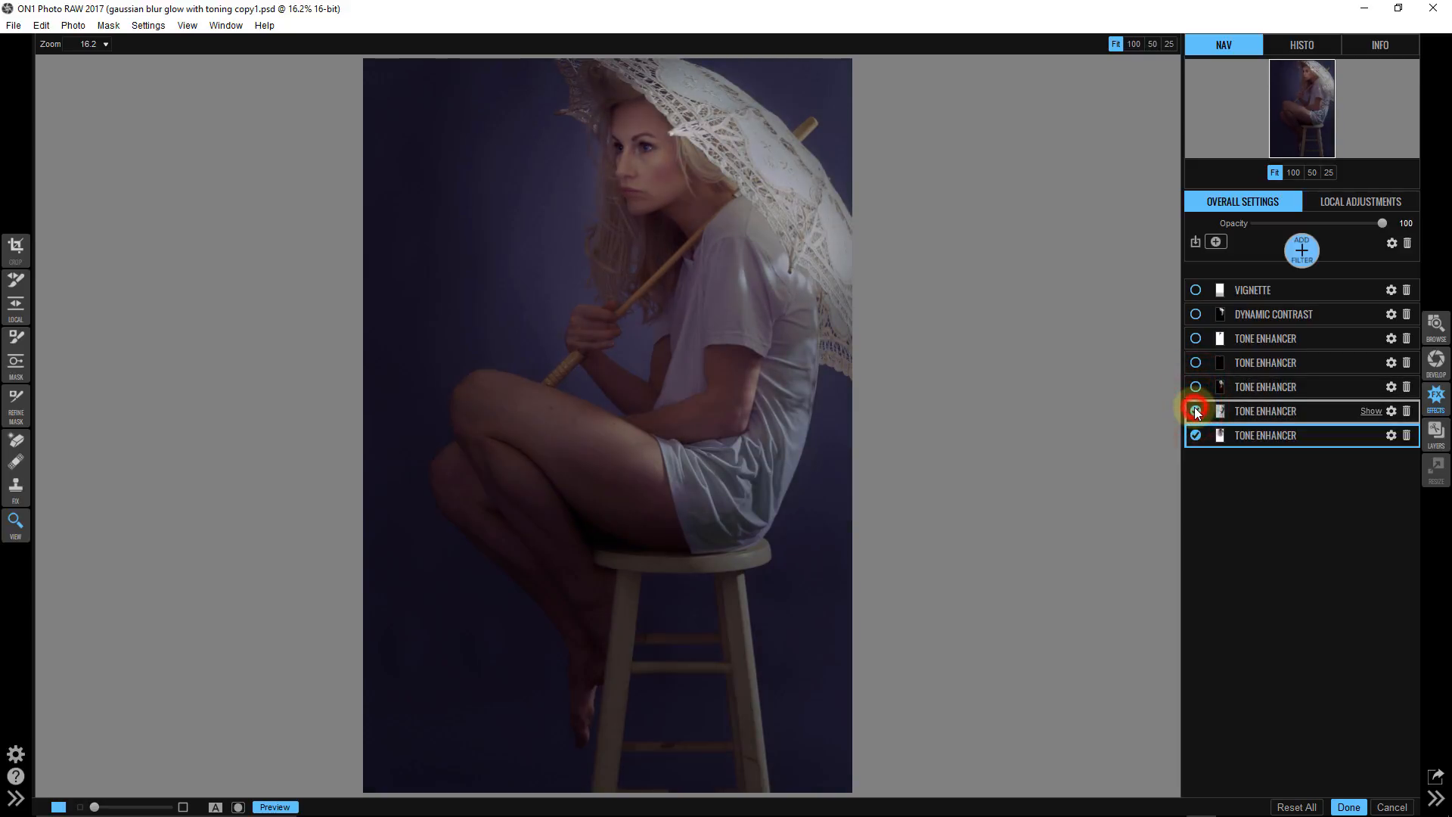
click(1195, 410)
- Try raising the white point of the lowest Tone Enhancer's curve to output 255, restore it to 161, and collapse the filter
click(1278, 435)
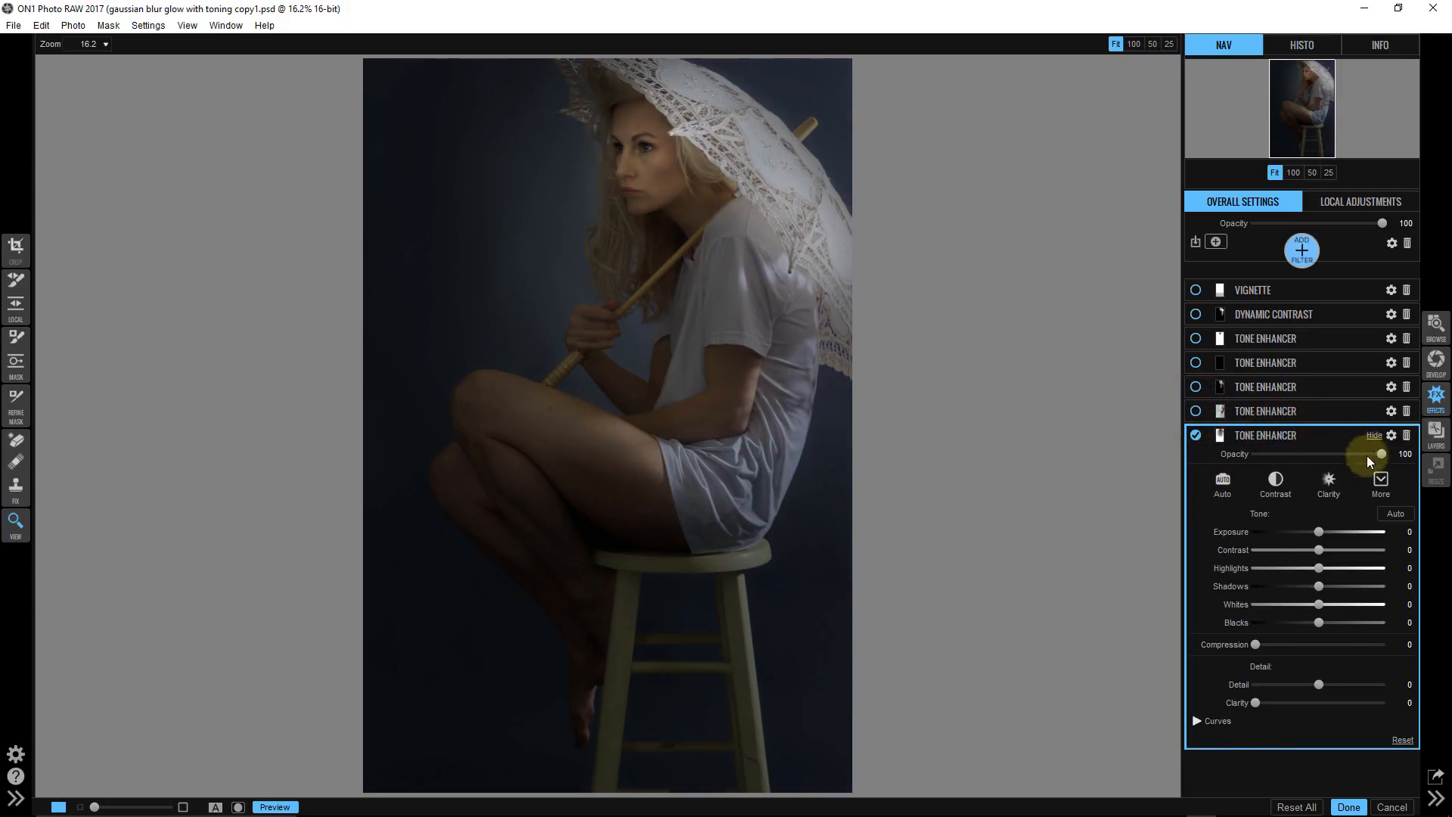
click(1196, 720)
scroll(1301, 672, down, 2)
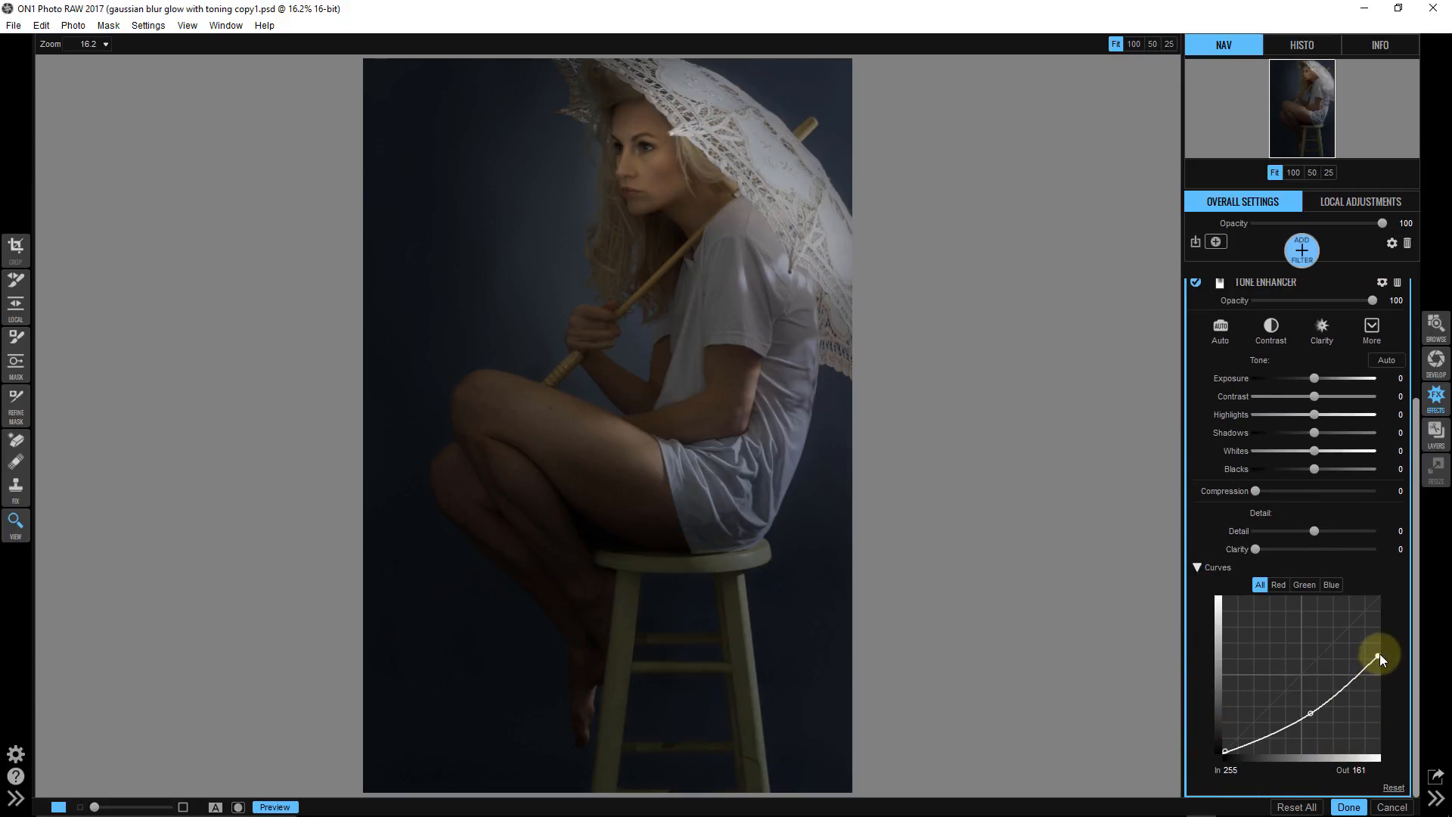
drag(1380, 653, 1385, 584)
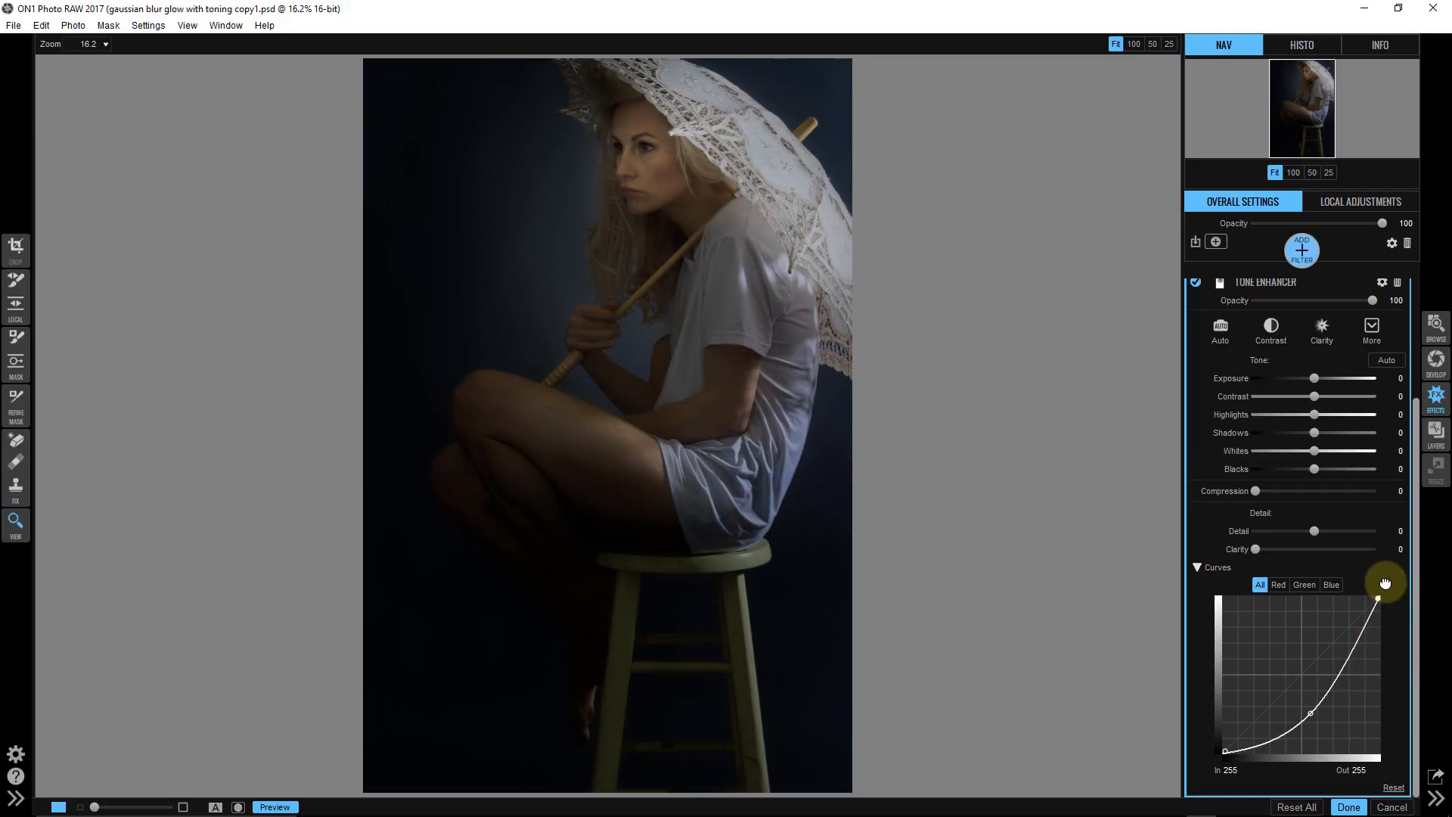
drag(1385, 583, 1393, 655)
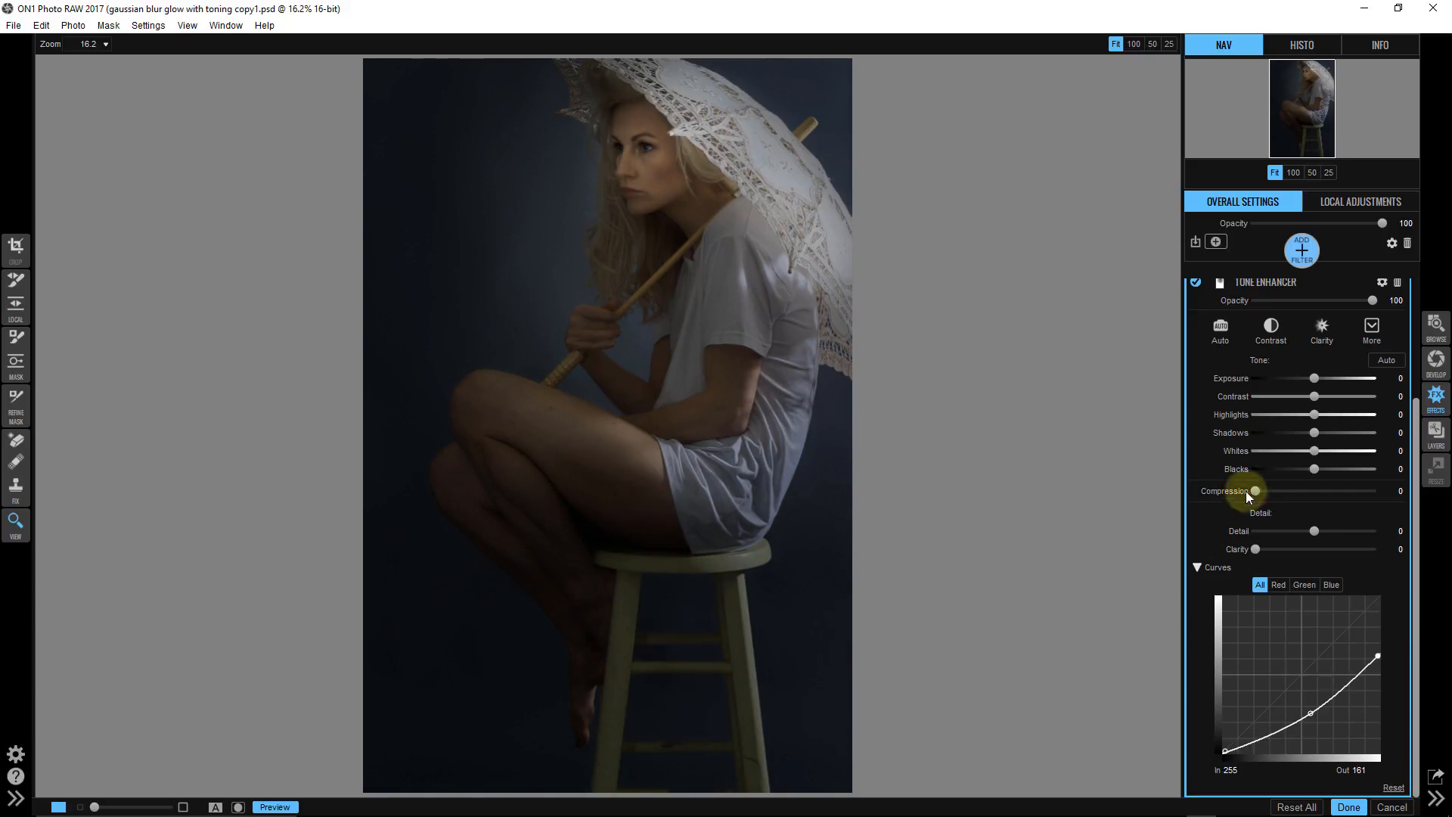
scroll(1333, 428, up, 3)
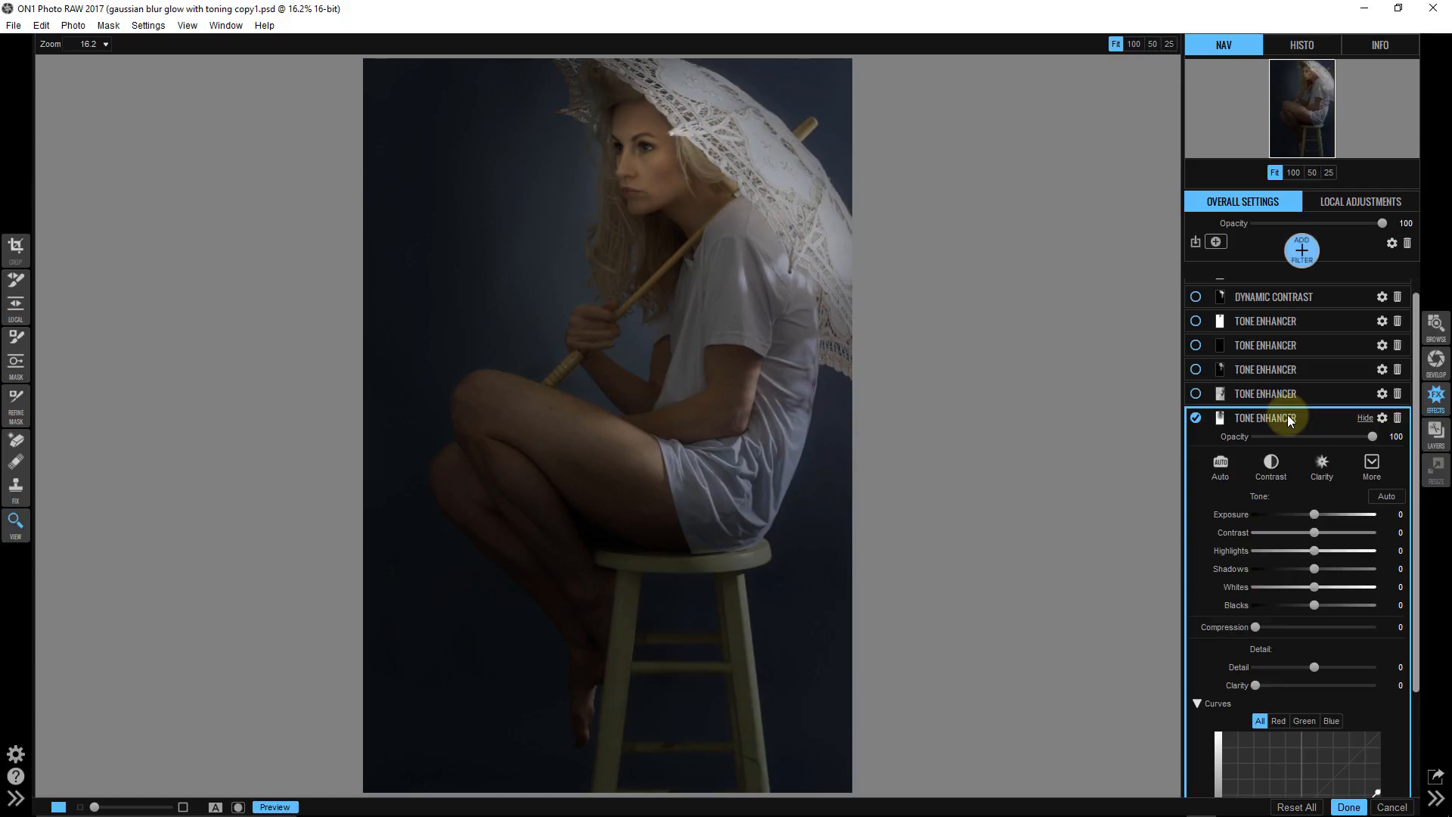
click(1289, 418)
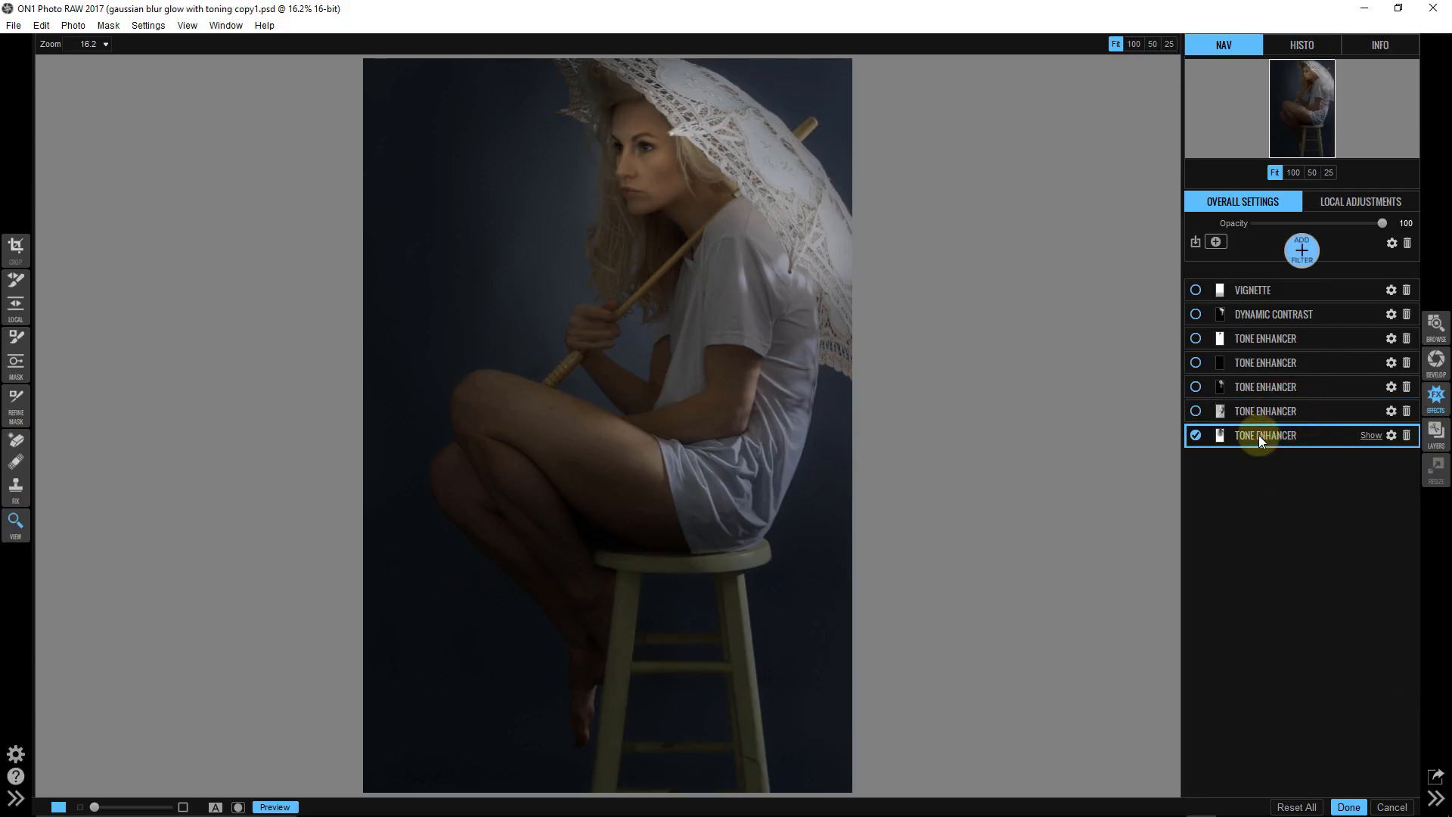
- Add a Tone Enhancer filter above the lowest one and give it an inverted luminosity mask
click(1307, 253)
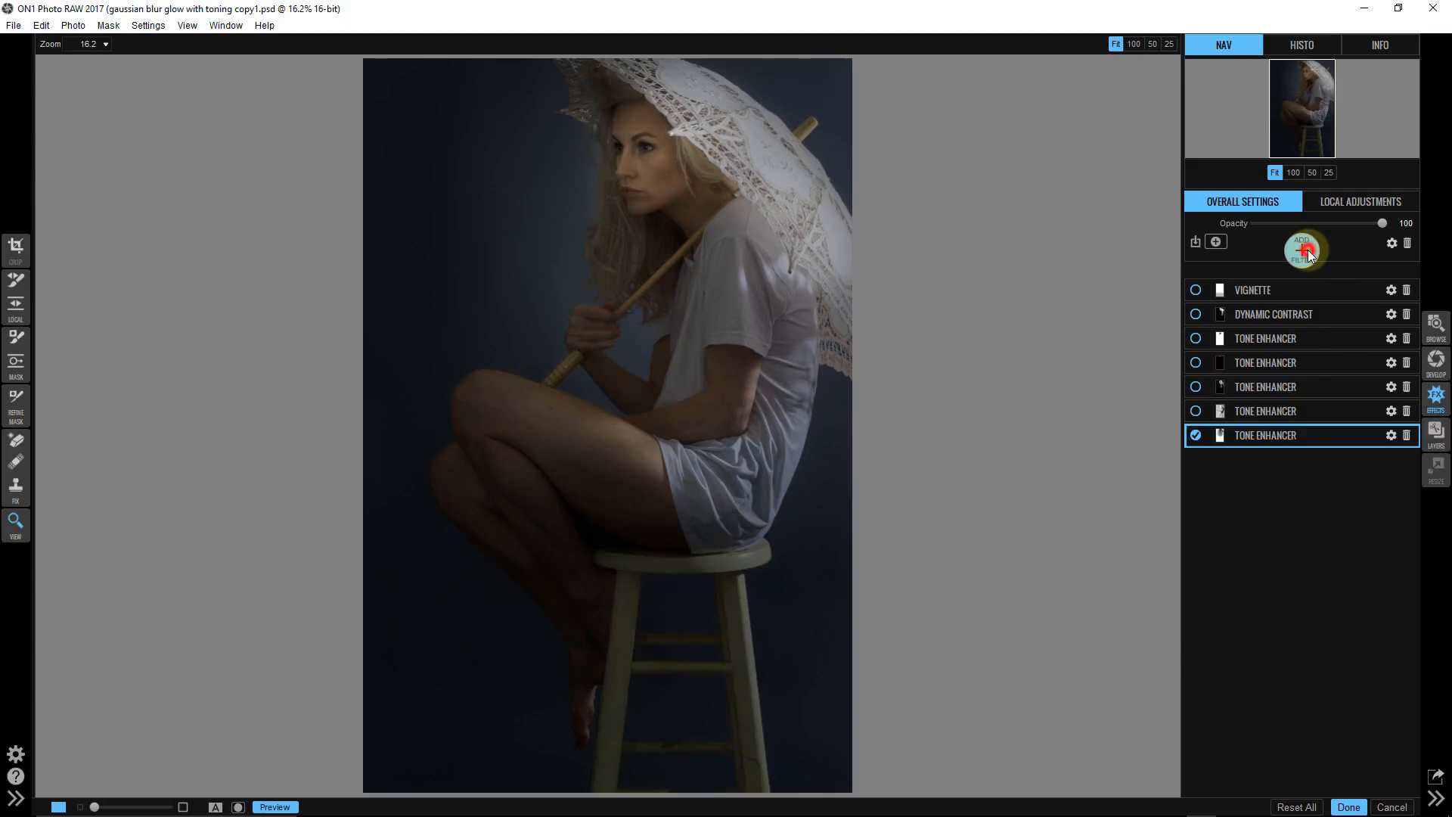
click(1354, 415)
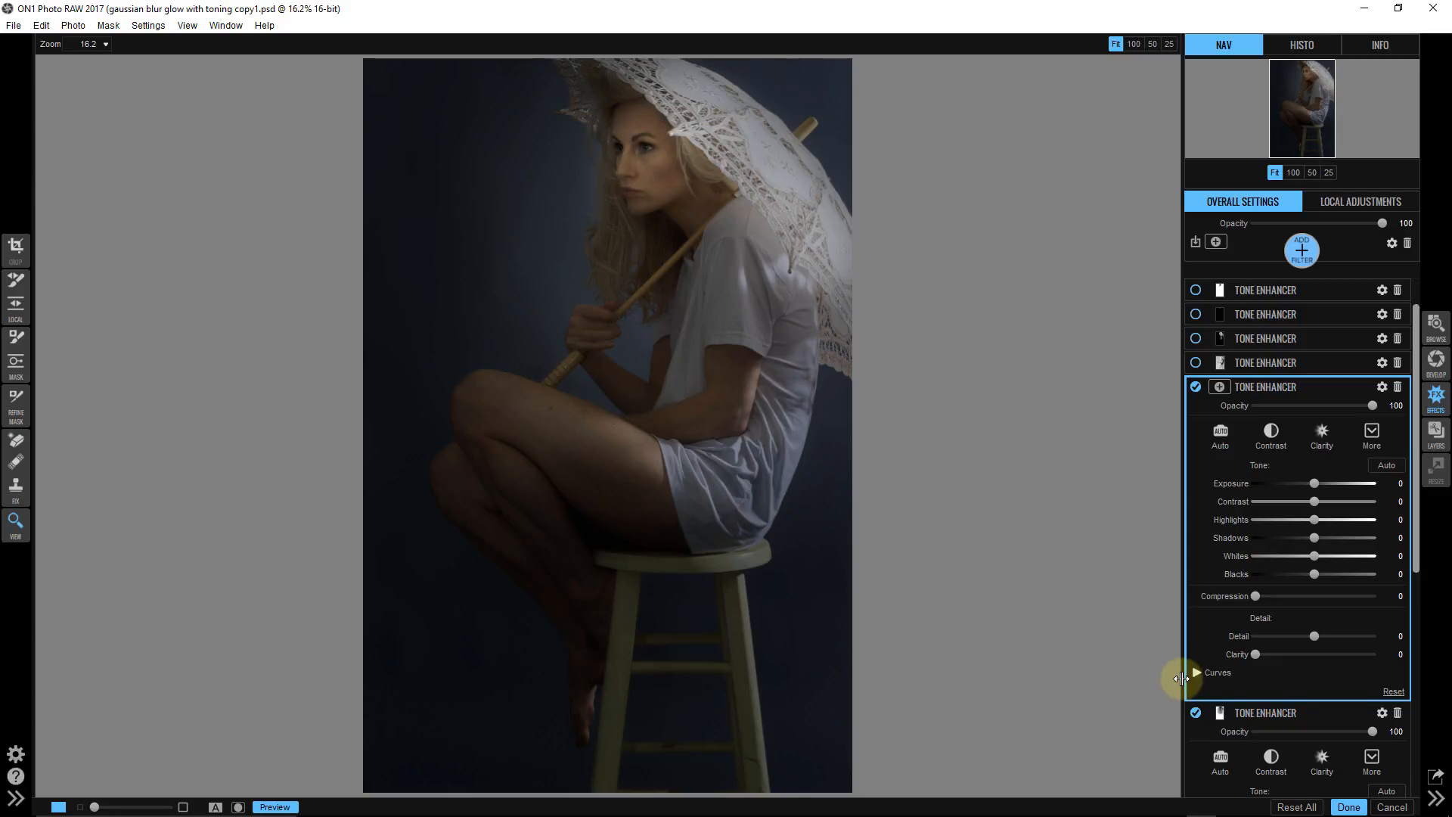
click(1219, 386)
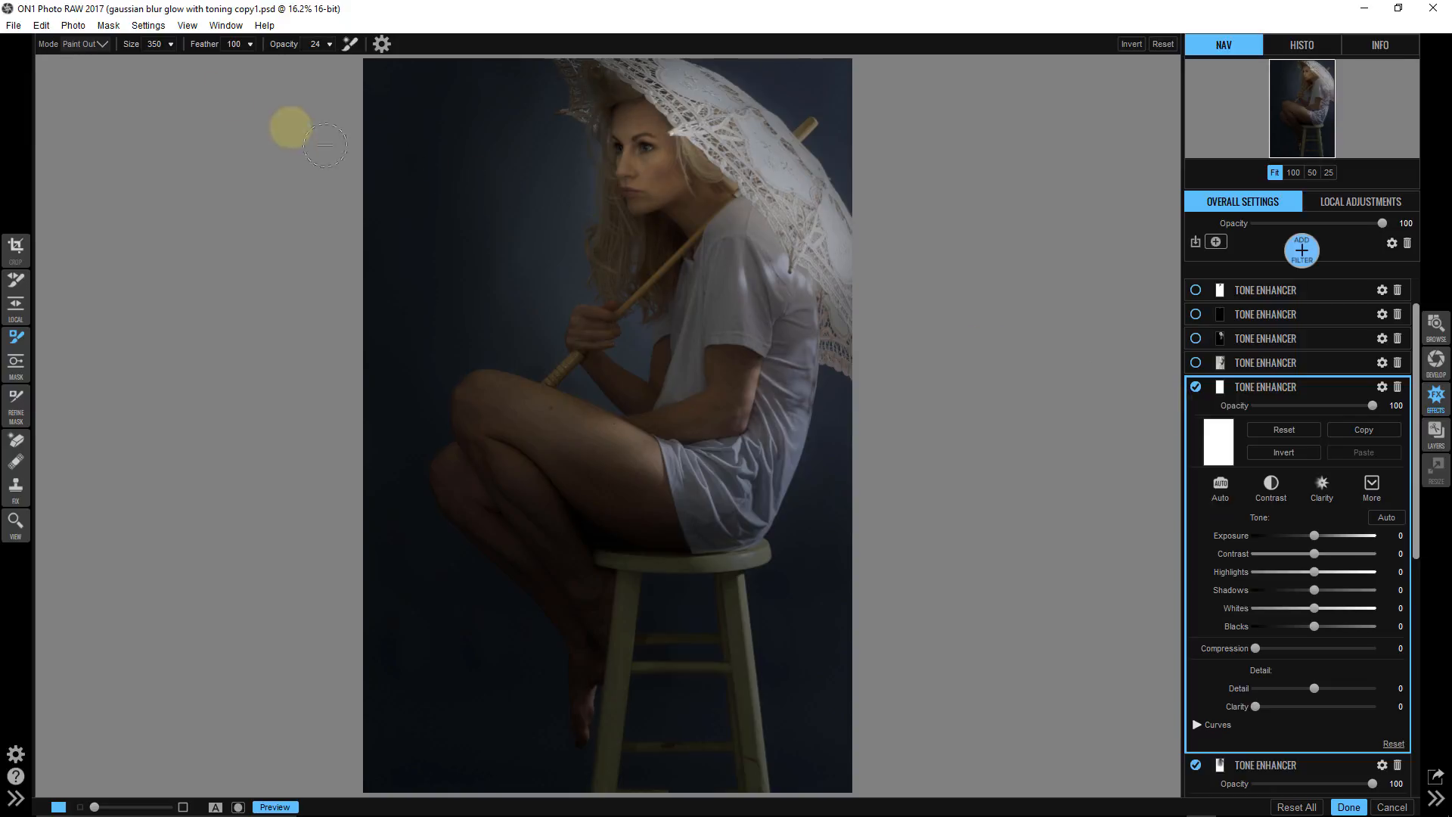
click(108, 26)
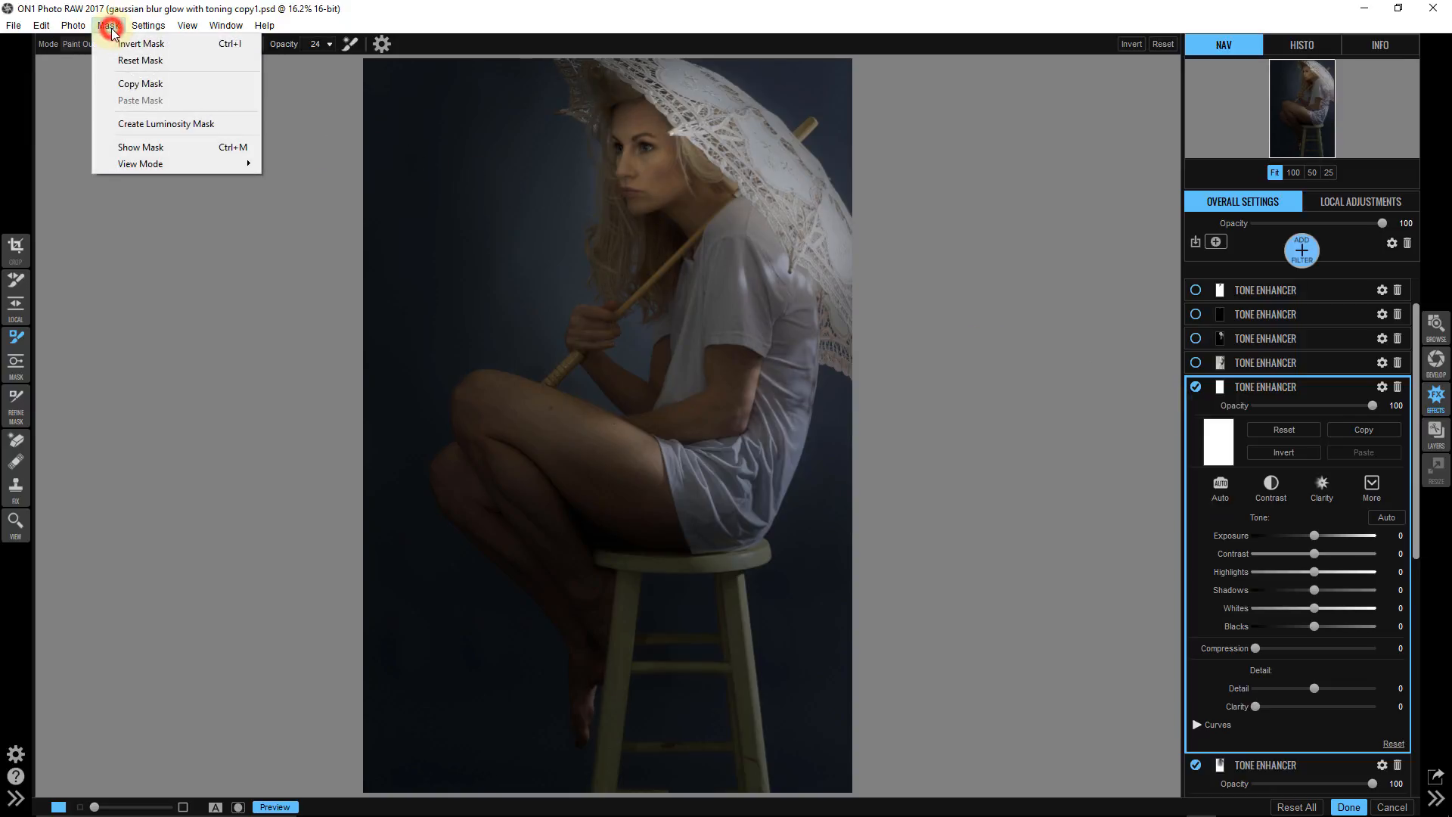
click(132, 126)
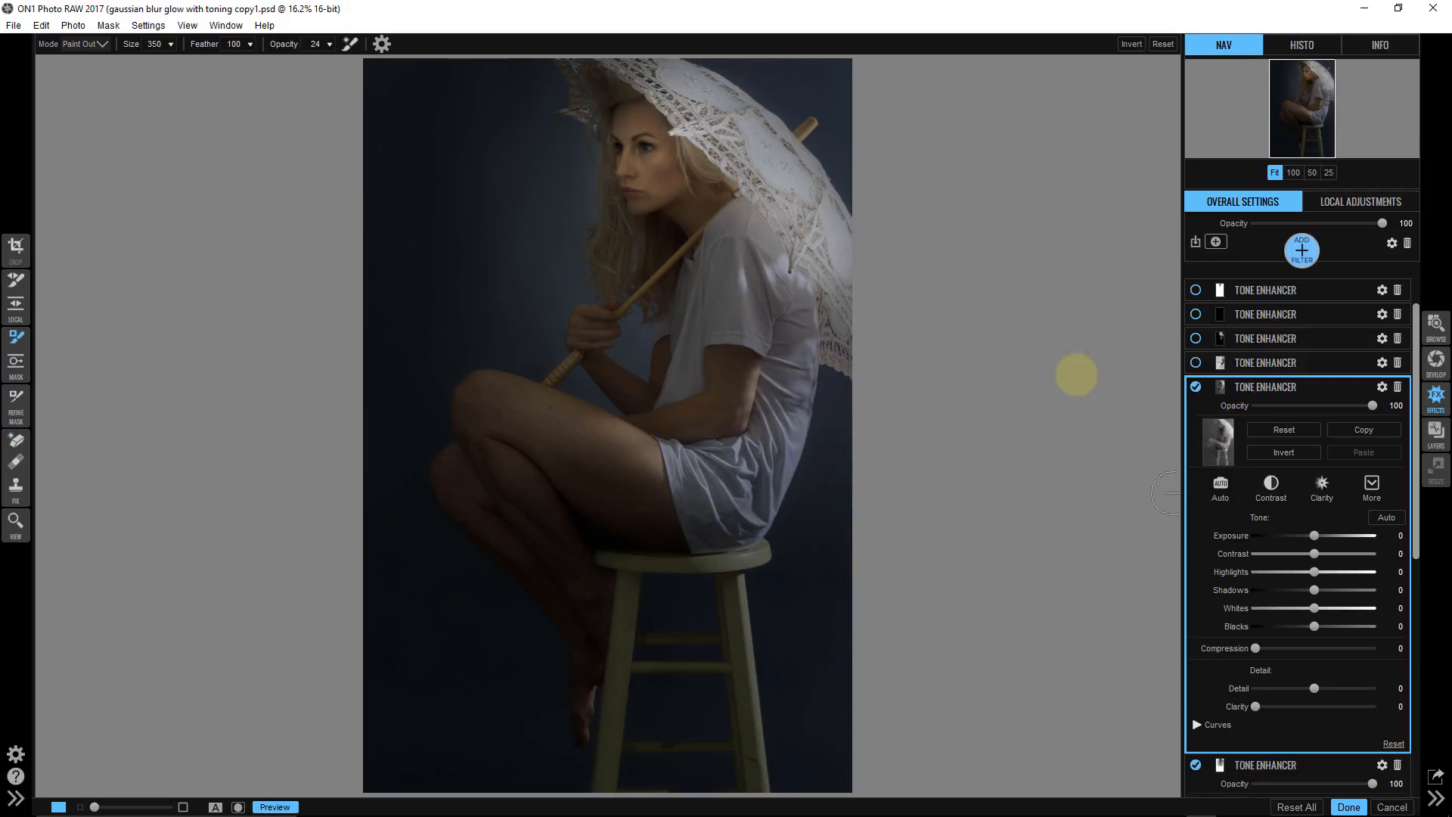
click(1283, 451)
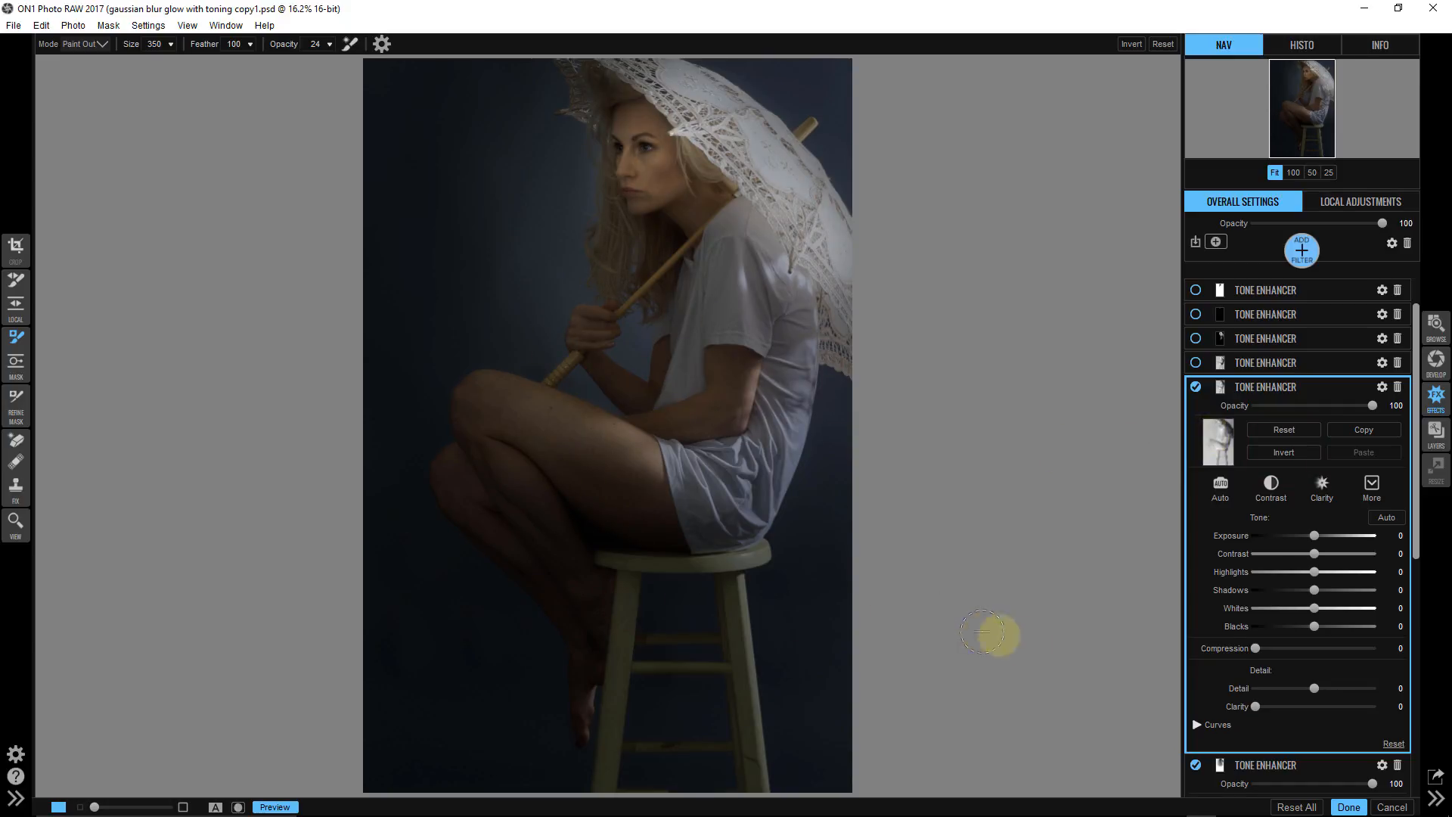
- Display the new Tone Enhancer's red channel curve and consult the reference chart of curve colour directions
click(1196, 721)
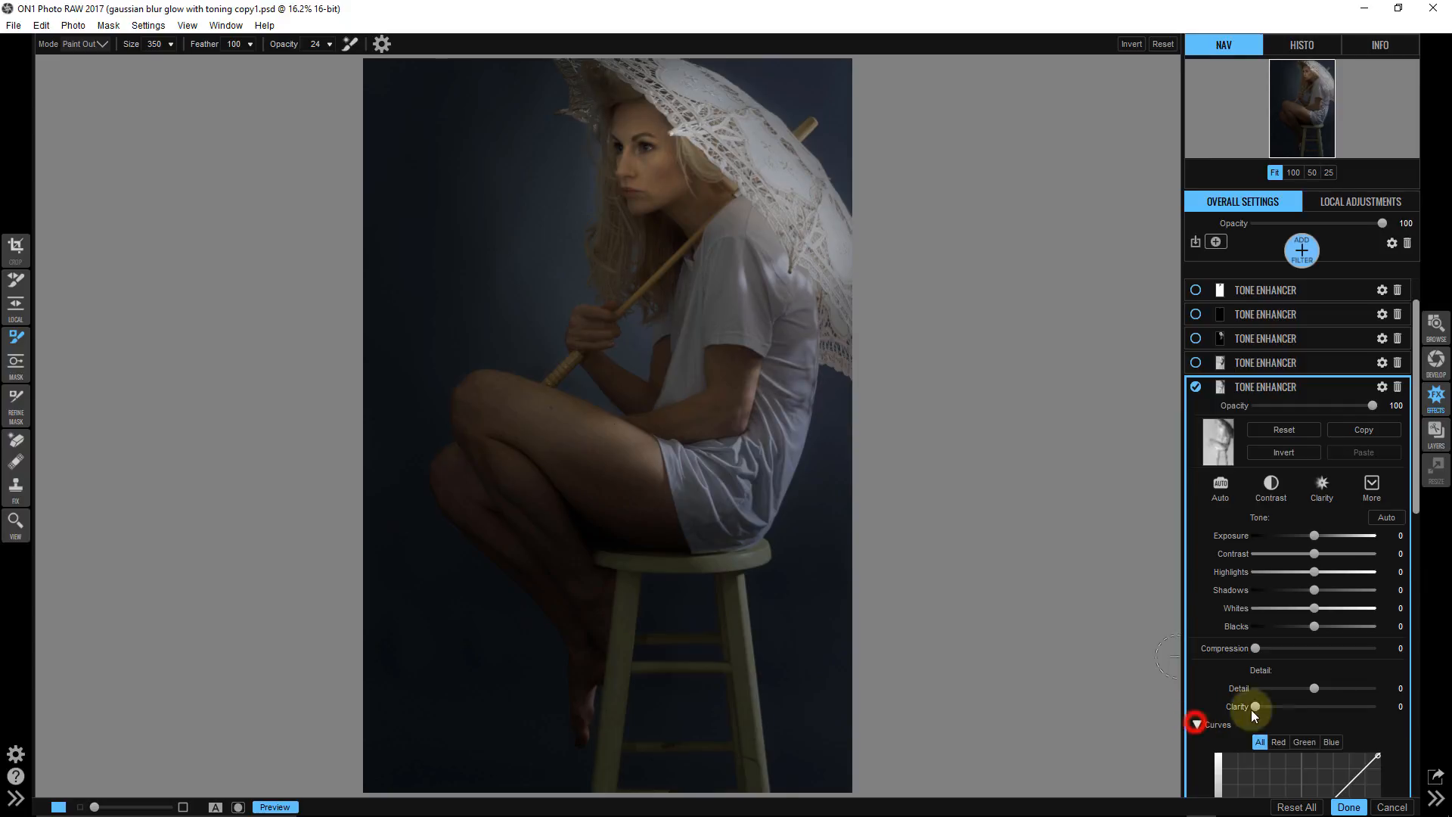
scroll(1271, 703, down, 3)
click(1279, 515)
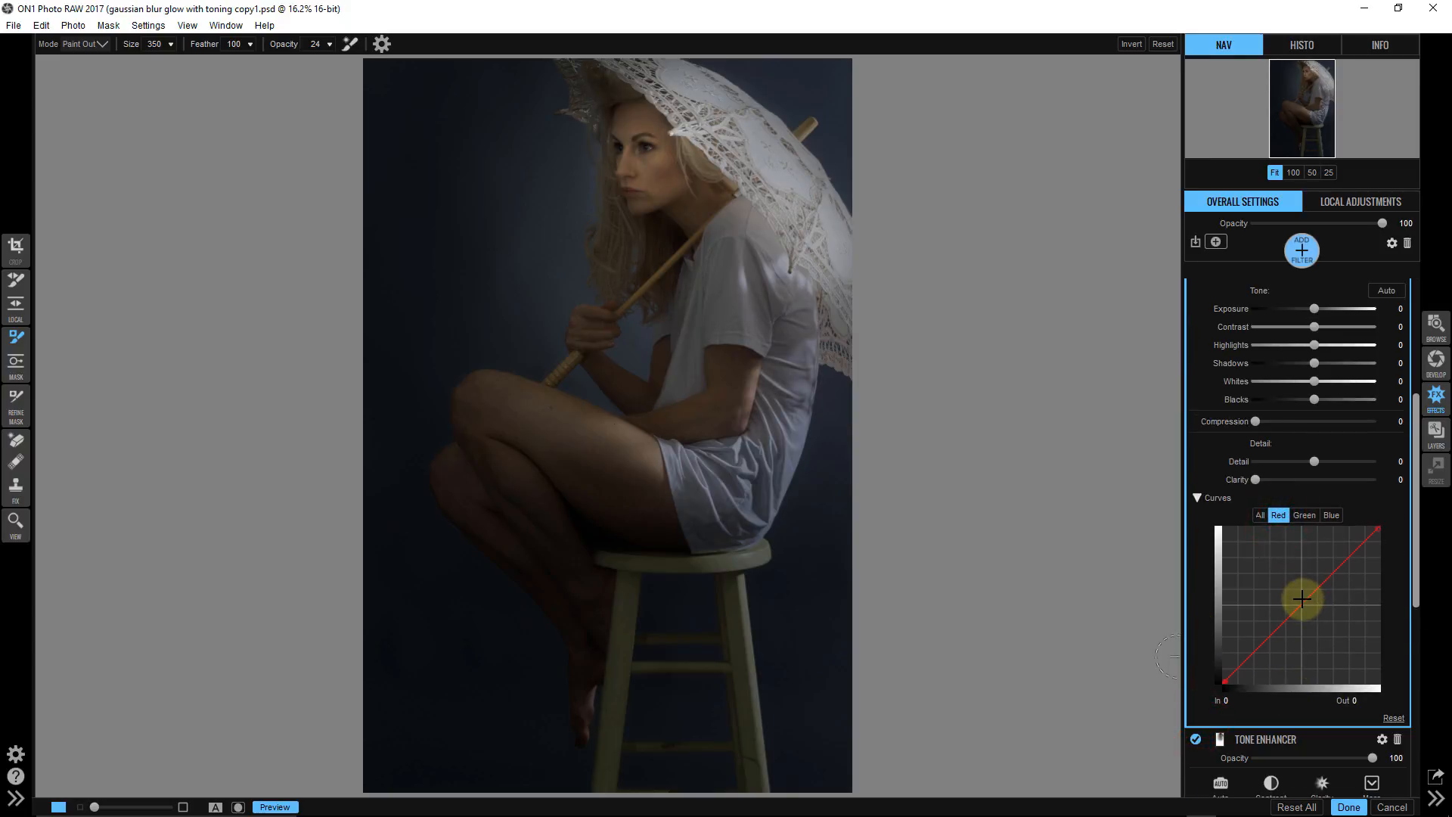
key(alt+Tab)
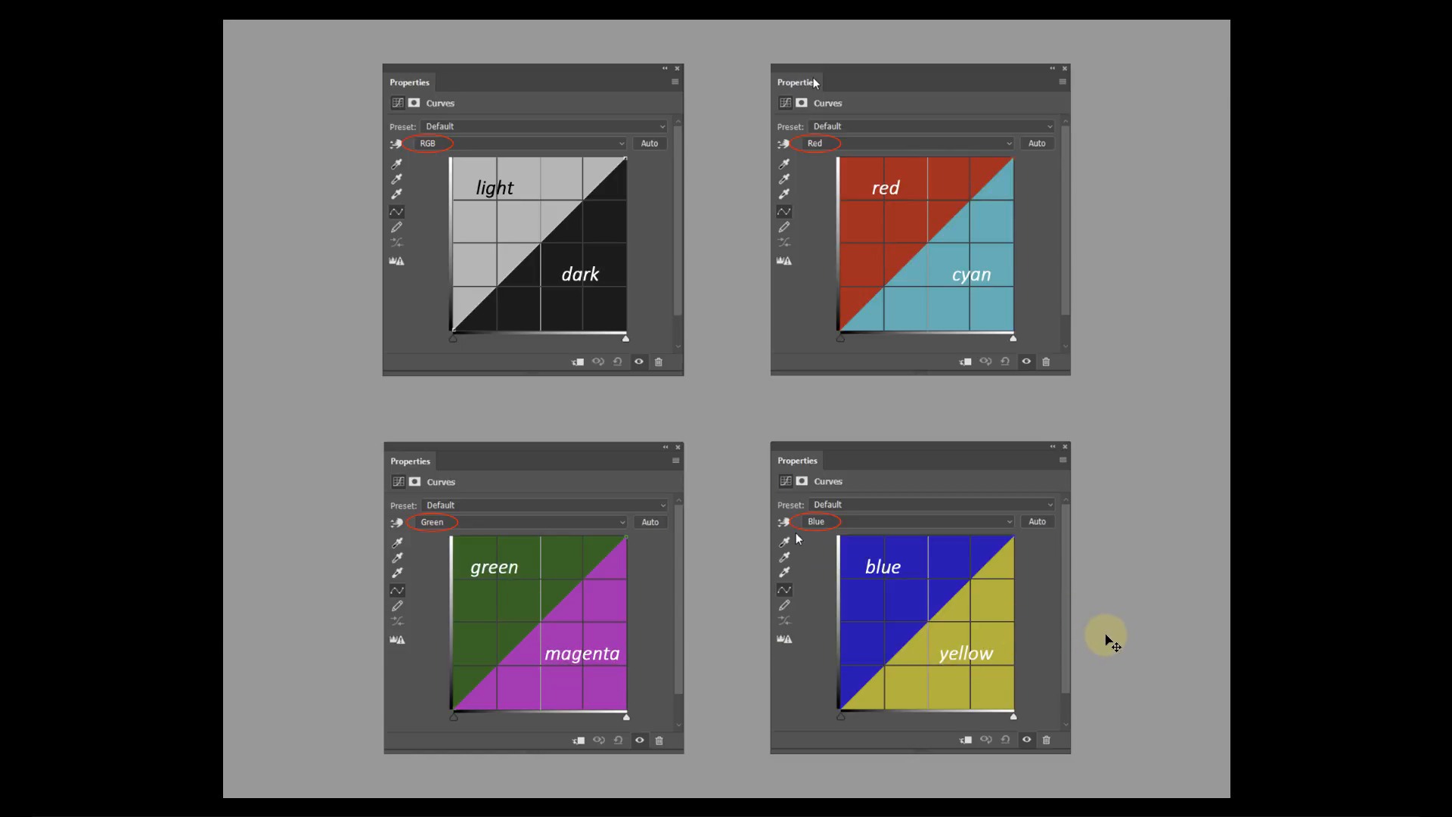
key(alt+Tab)
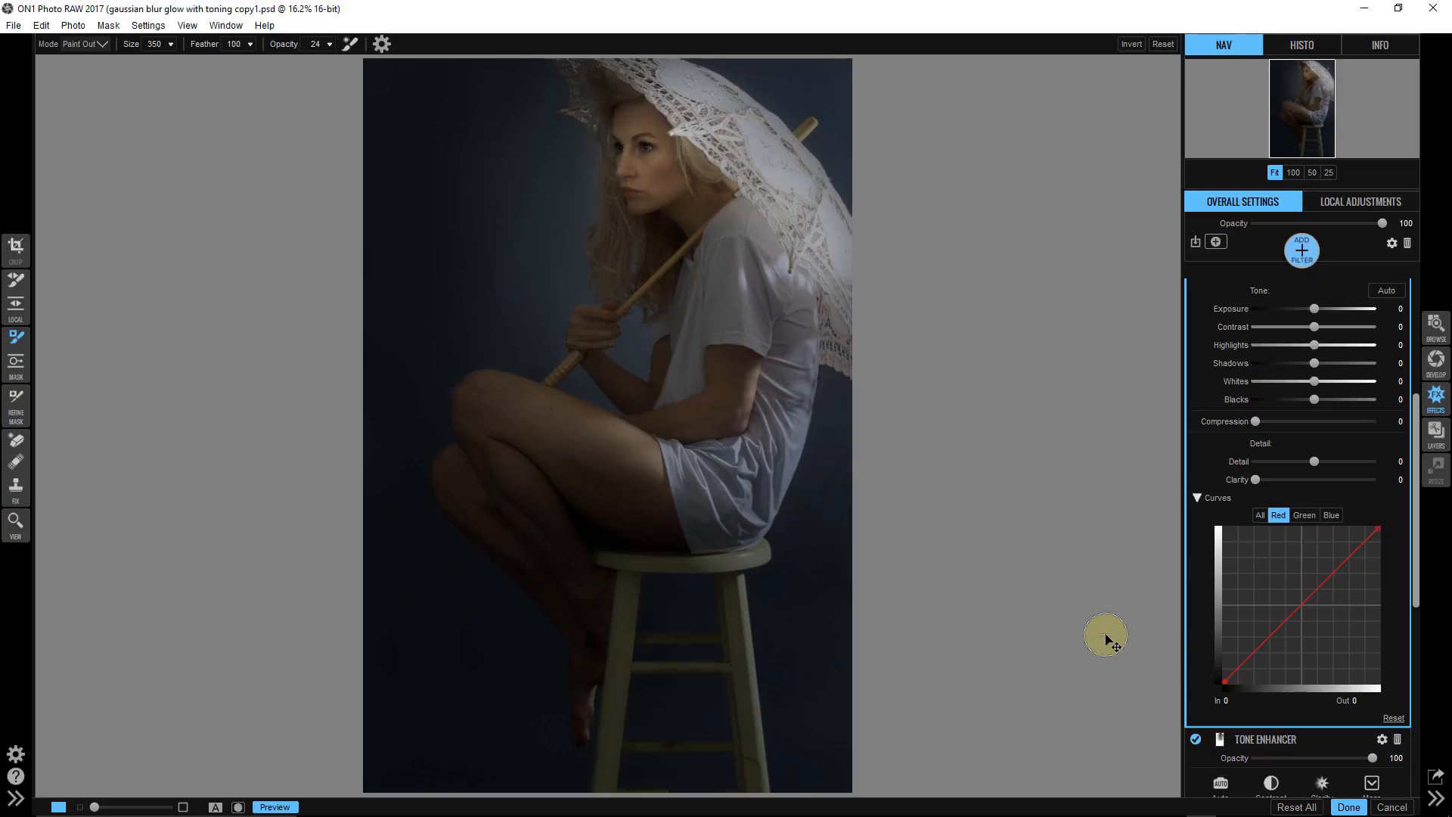
- Try bending the new Tone Enhancer's red curve down to output 90 at input 155, and test its green and blue curves
mouse_move(1303, 607)
mouse_down()
mouse_move(1296, 583)
mouse_move(1319, 629)
mouse_up()
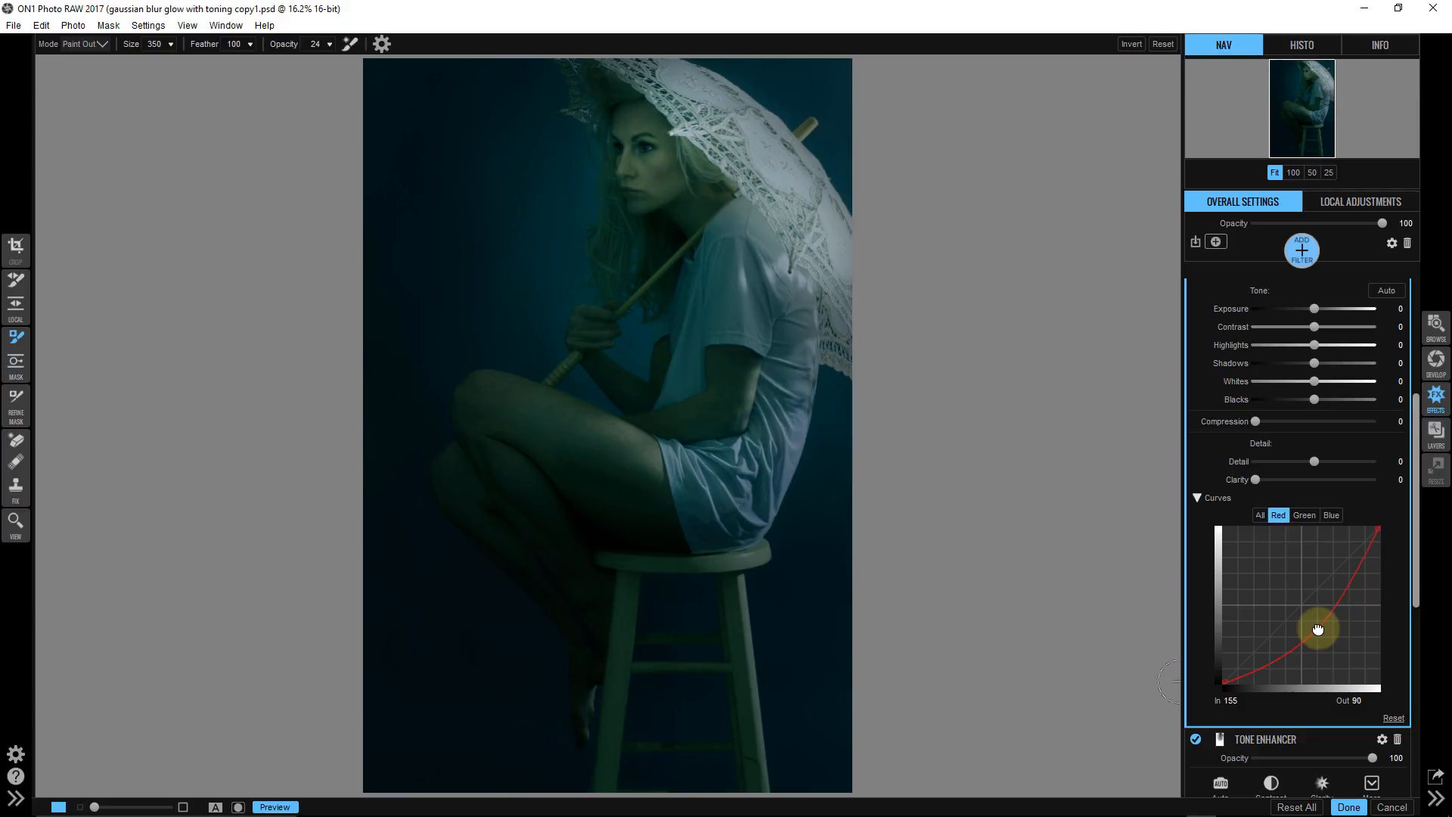
click(1303, 516)
drag(1298, 615, 1330, 521)
click(1331, 515)
mouse_move(1303, 603)
mouse_down()
mouse_move(1287, 565)
mouse_move(1316, 635)
mouse_move(1303, 611)
mouse_up()
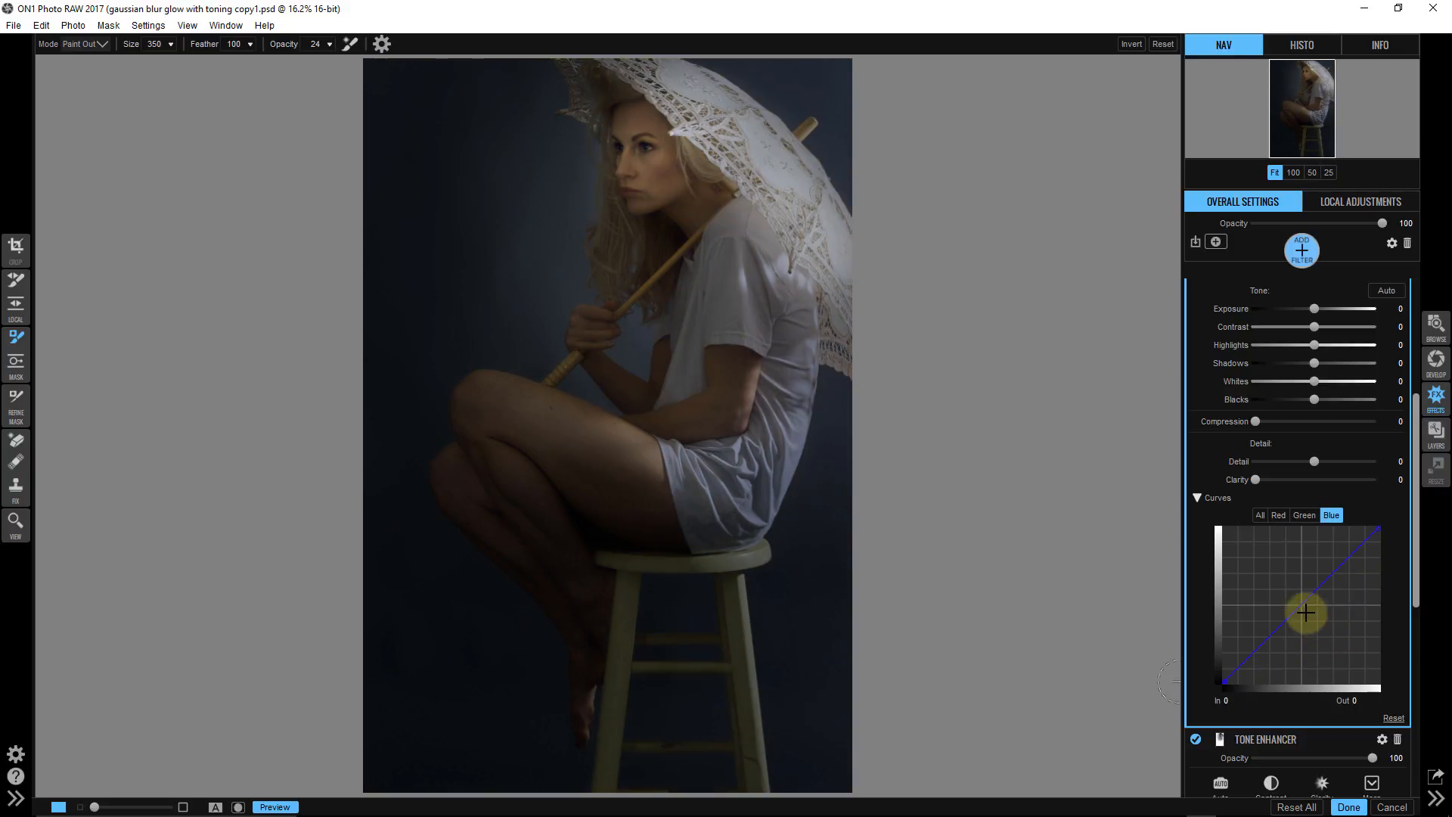
- Anchor a midpoint on the new Tone Enhancer's red curve at input 129, output 127
click(1281, 517)
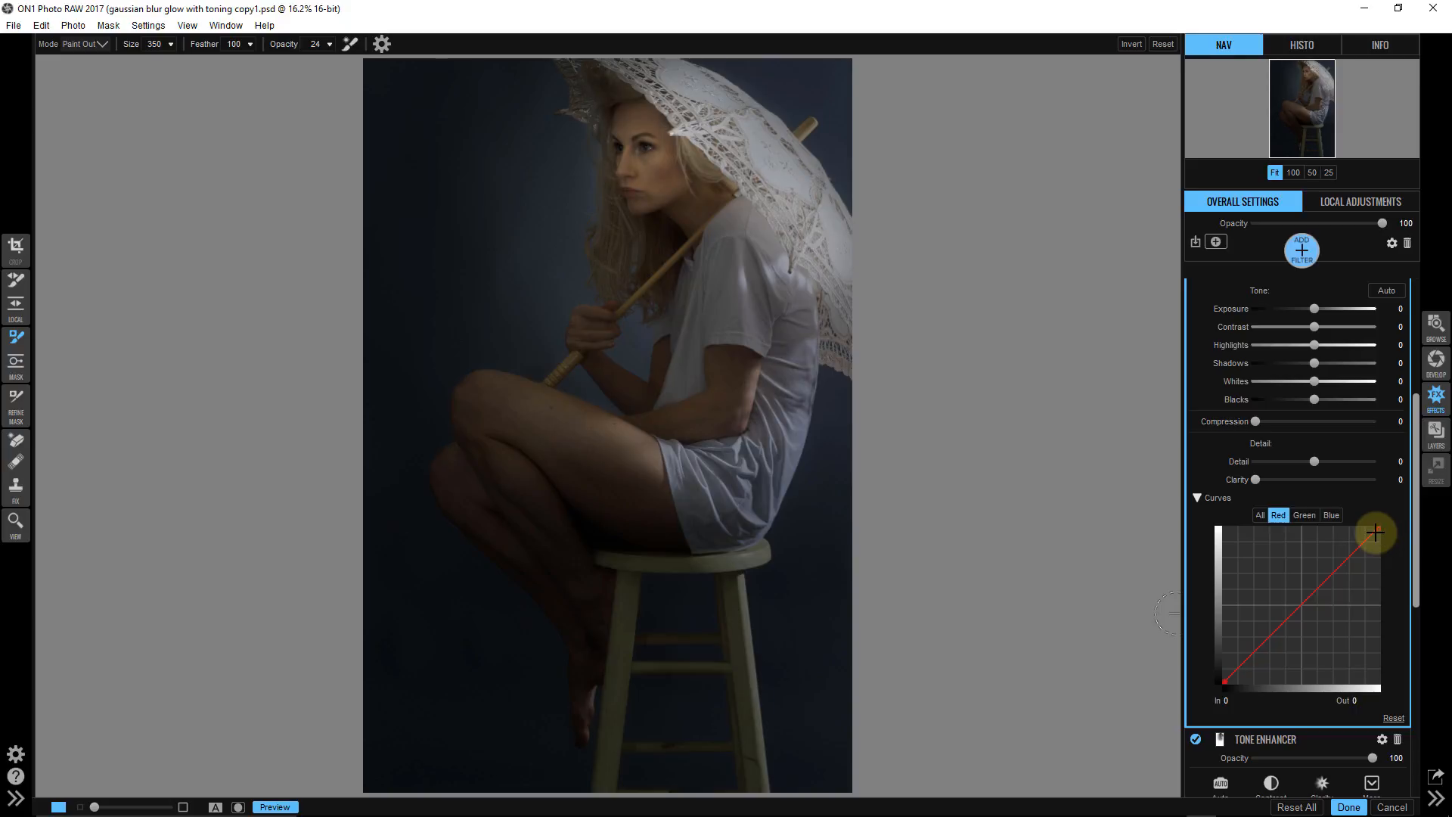
click(1302, 605)
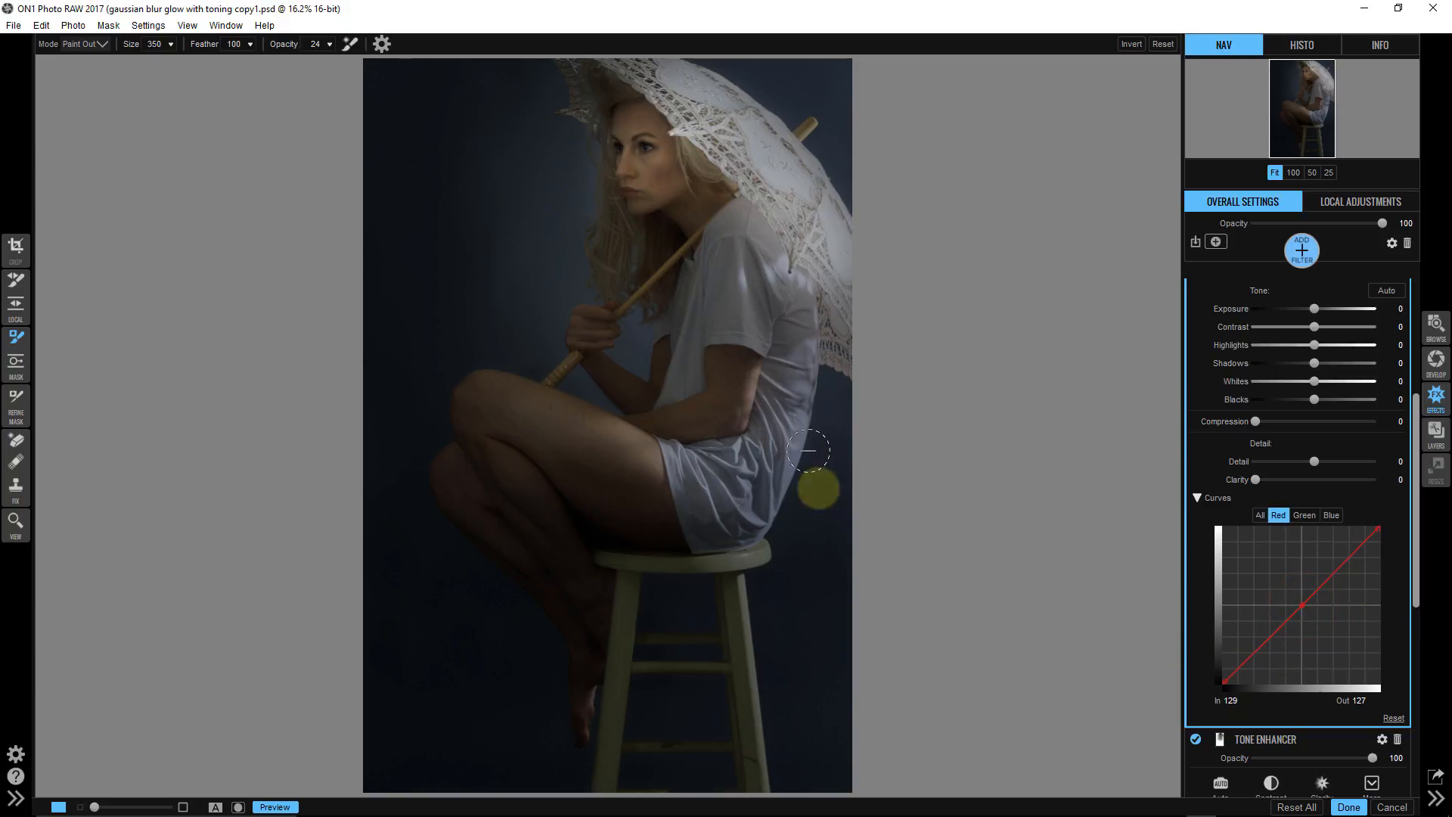
- Try raising the shadow section of the new Tone Enhancer's red curve around input 43, beyond output 49
click(1248, 659)
drag(1248, 659, 1248, 654)
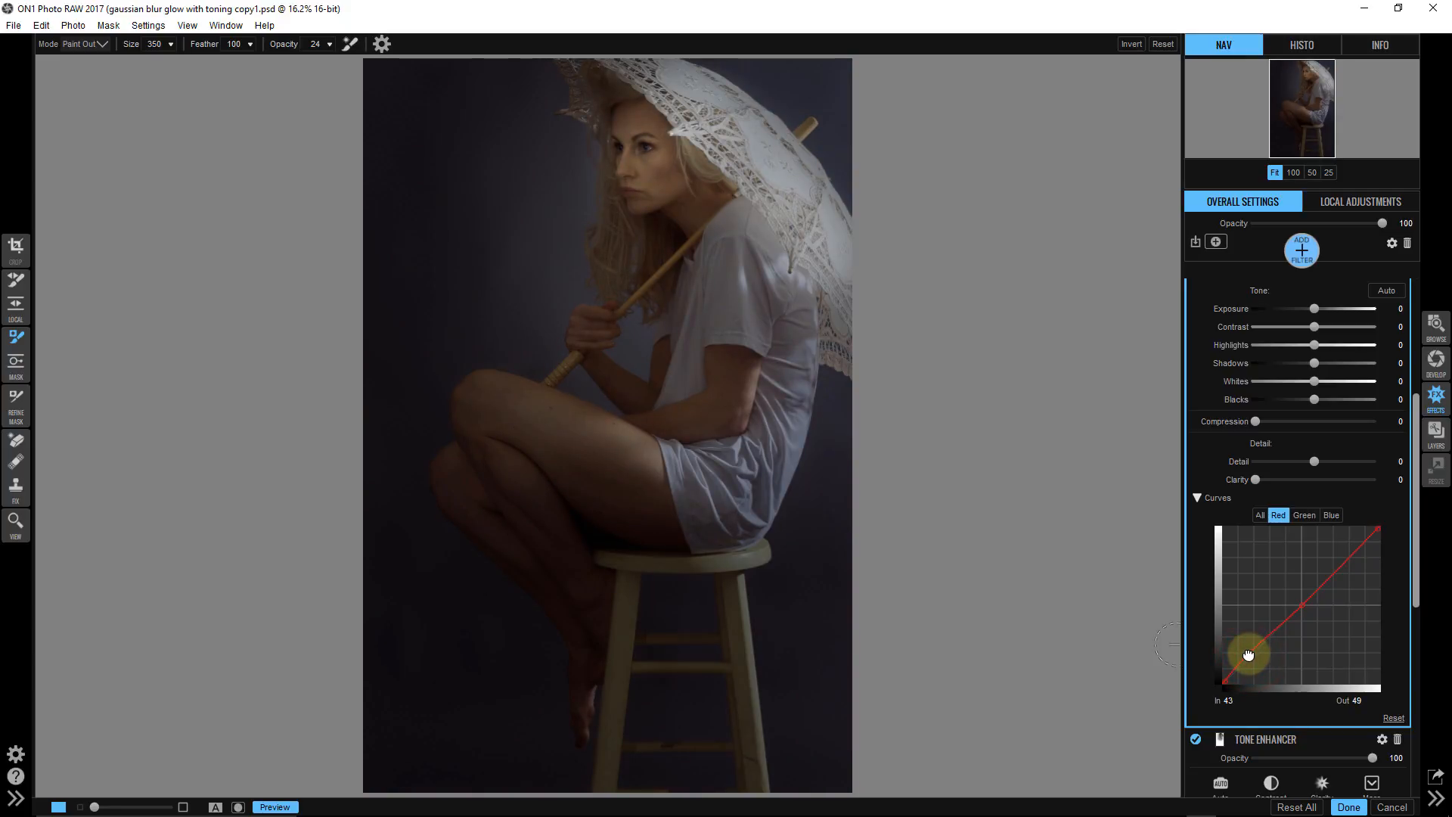
drag(1248, 655, 1248, 651)
- Try a blue curve anchored at its midpoint with the shadows raised to output 66 at input 46, and reset the curves
click(1329, 515)
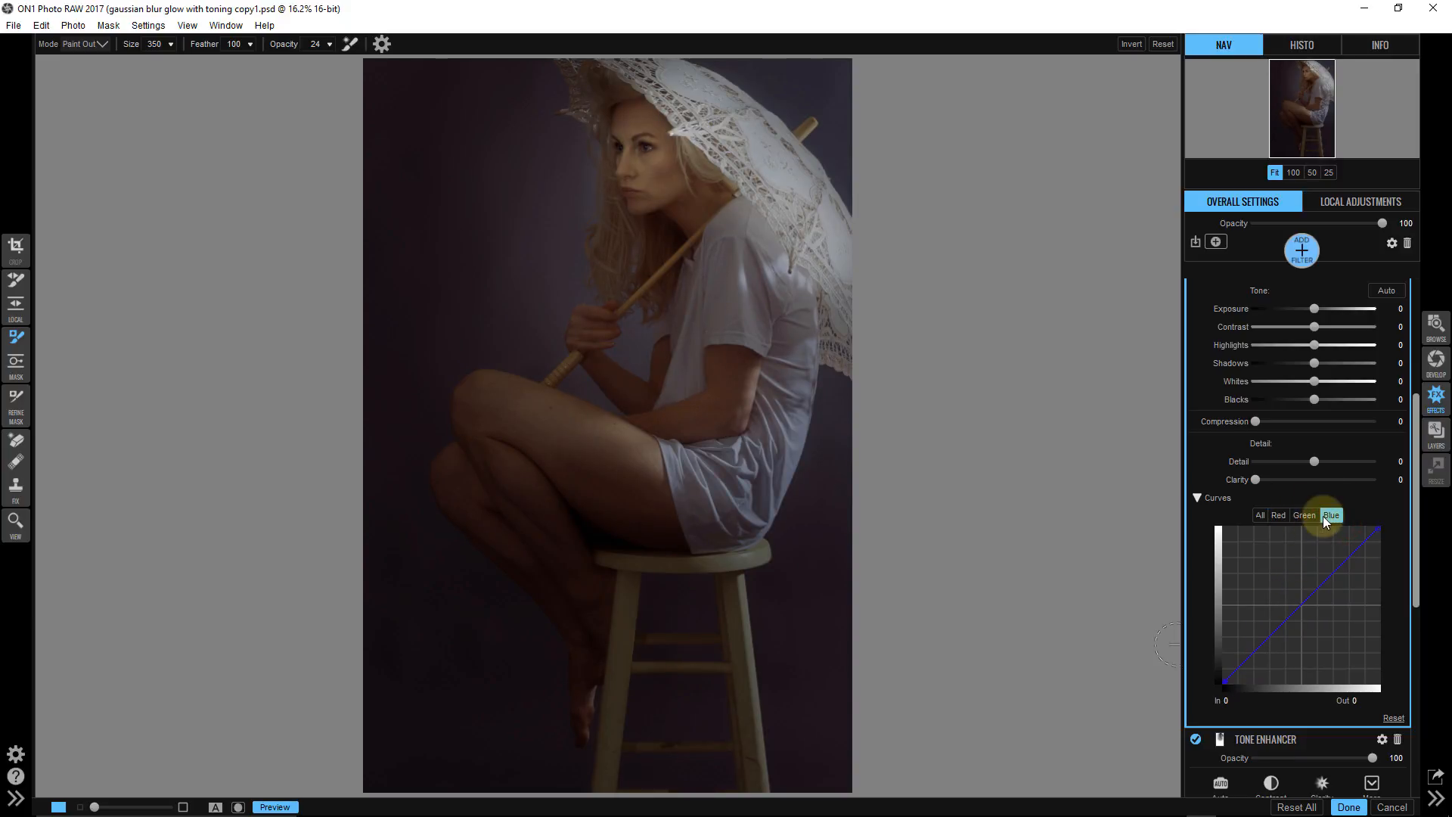
click(1301, 605)
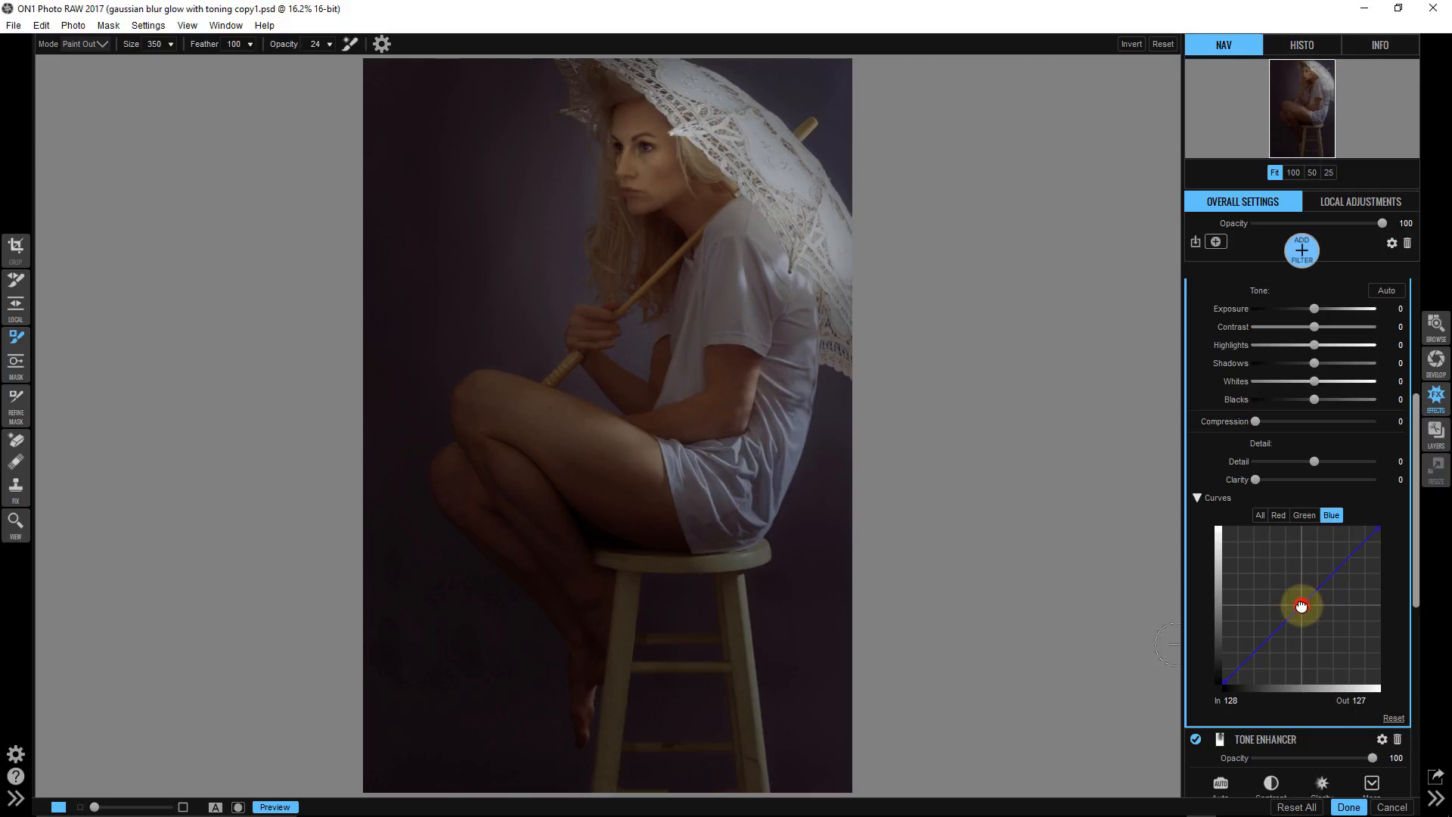
drag(1252, 653, 1251, 644)
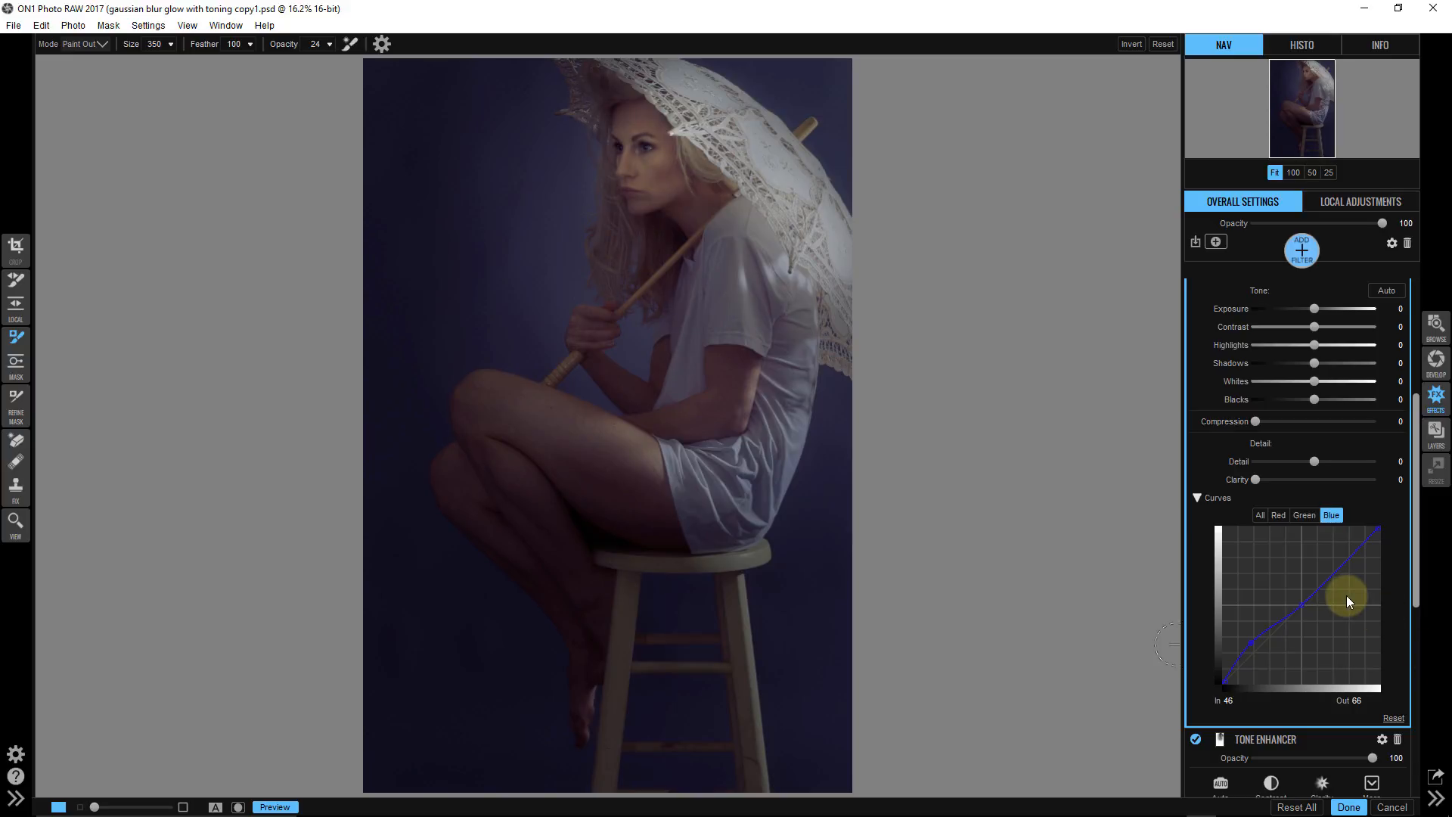
click(1394, 720)
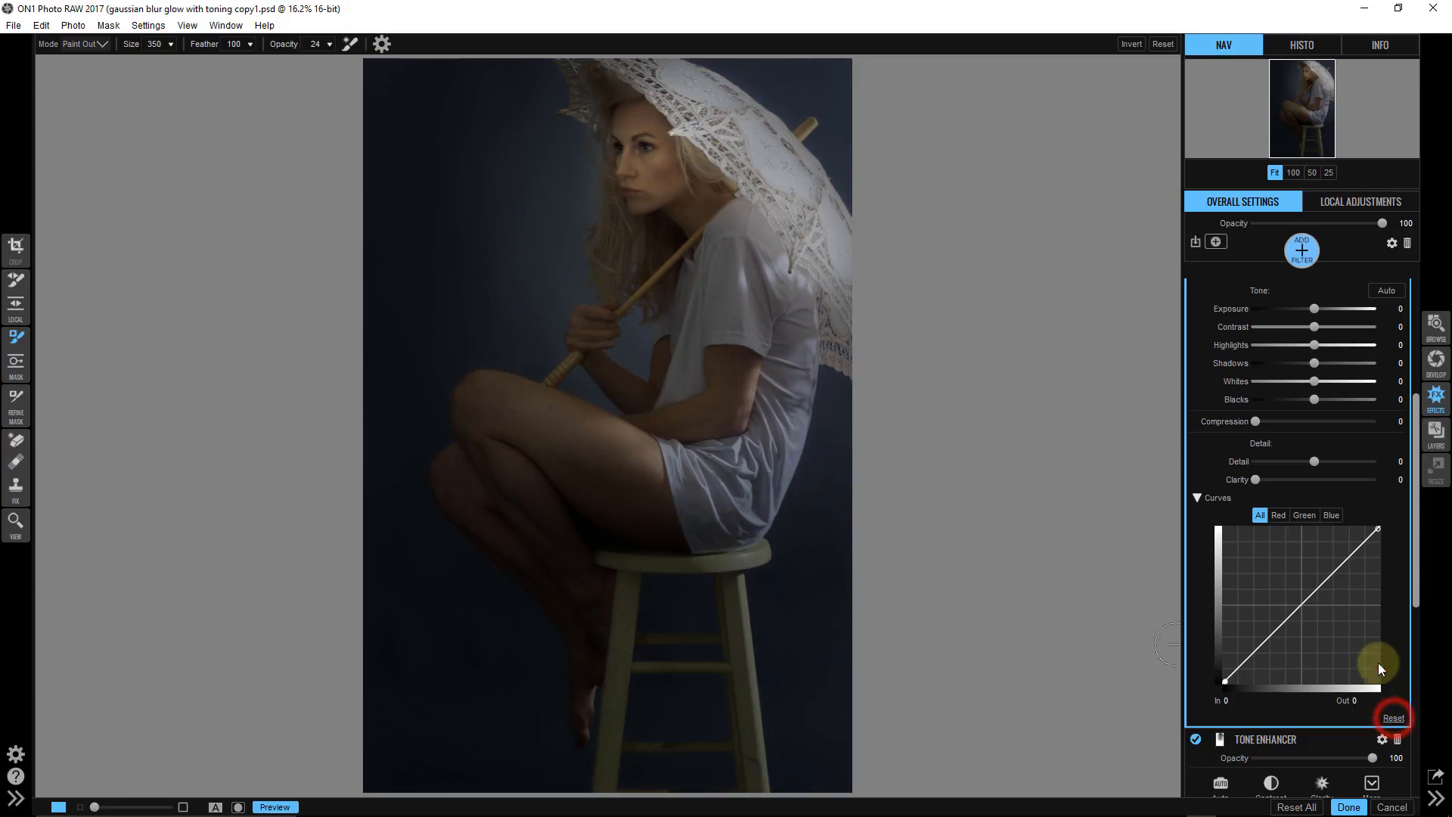
- Try a green curve anchored at input 129, output 127, with the shadows raised to output 69 at input 59
click(1301, 516)
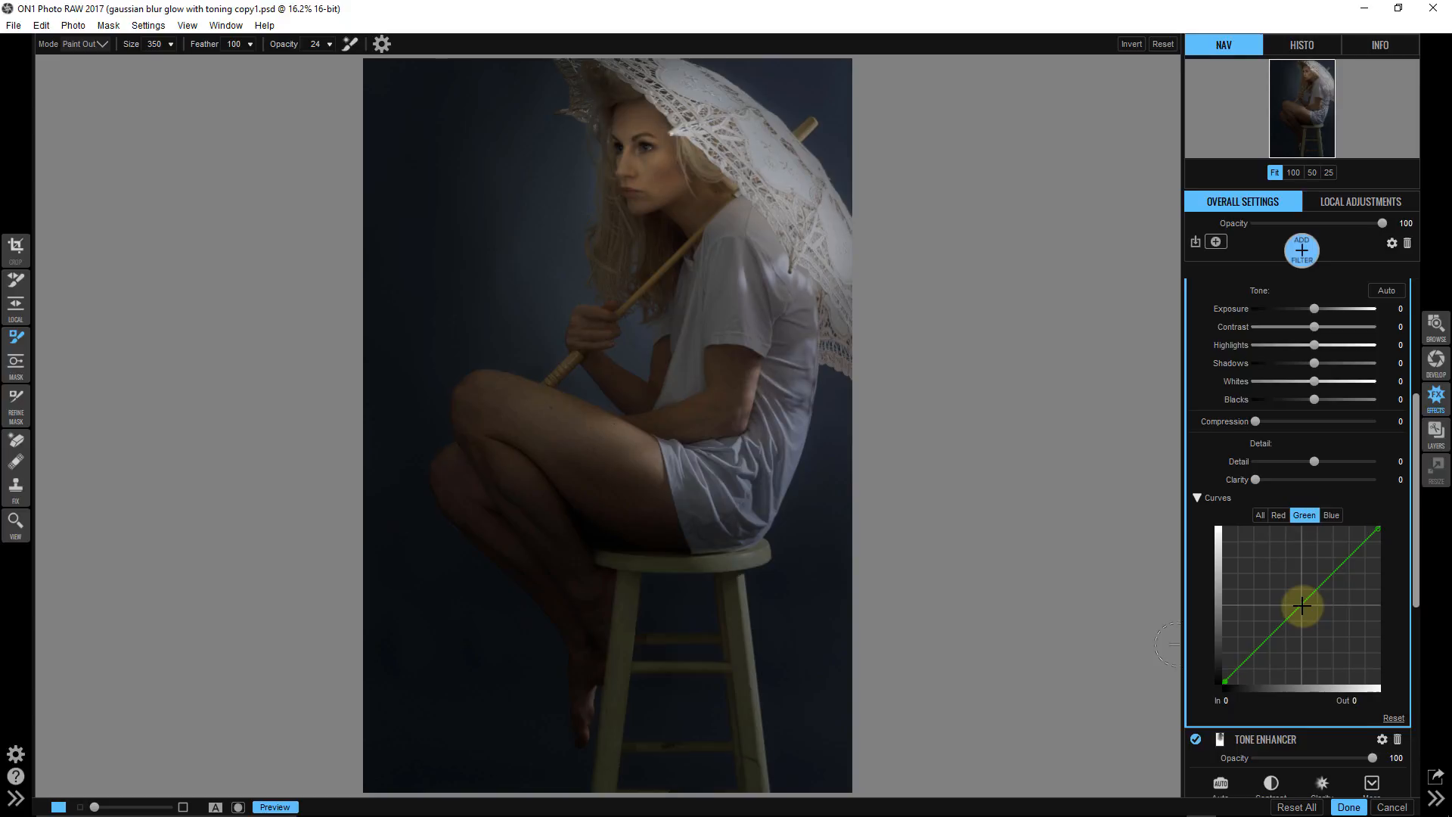
click(1302, 605)
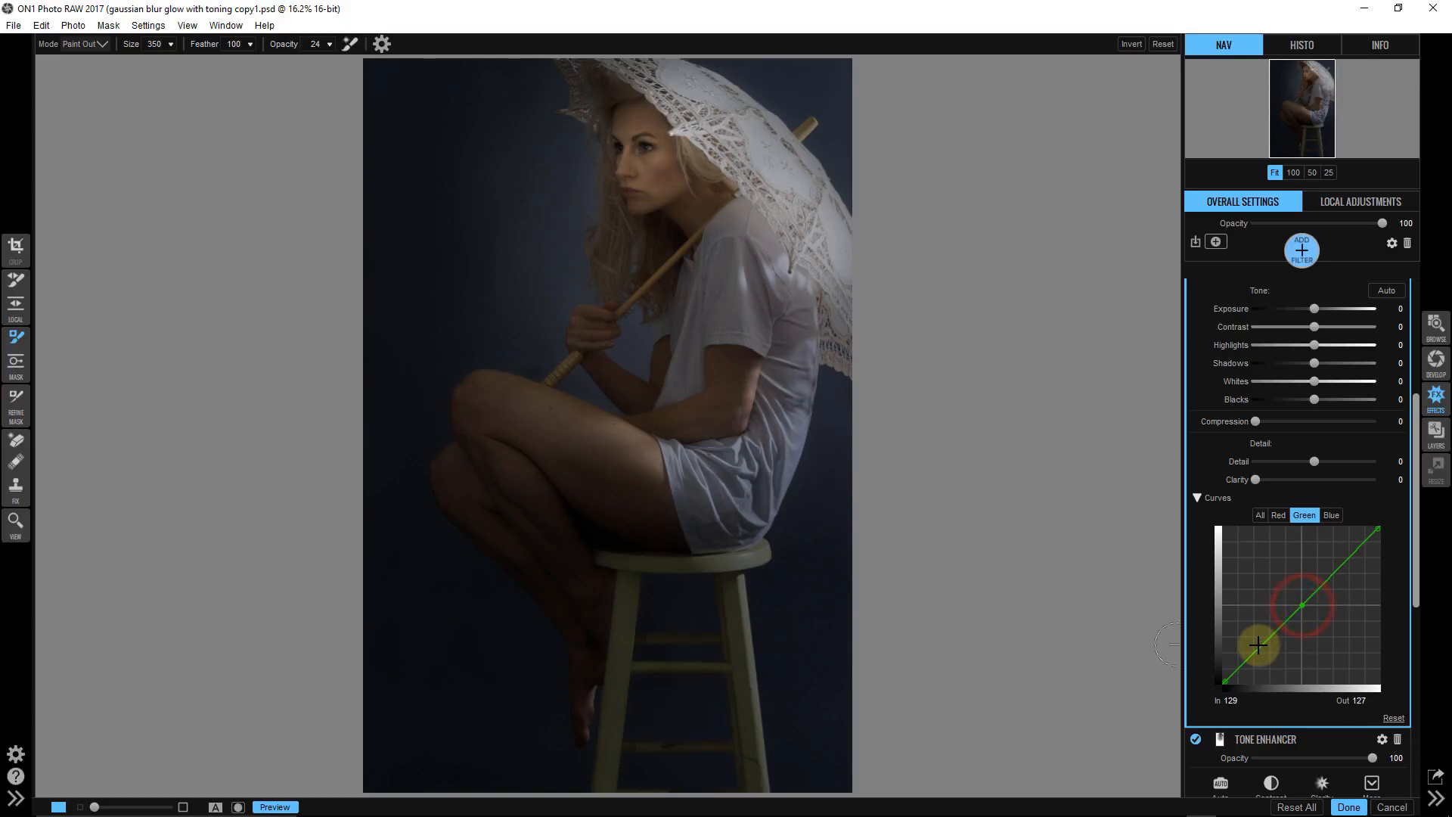
click(1258, 644)
drag(1258, 645, 1259, 642)
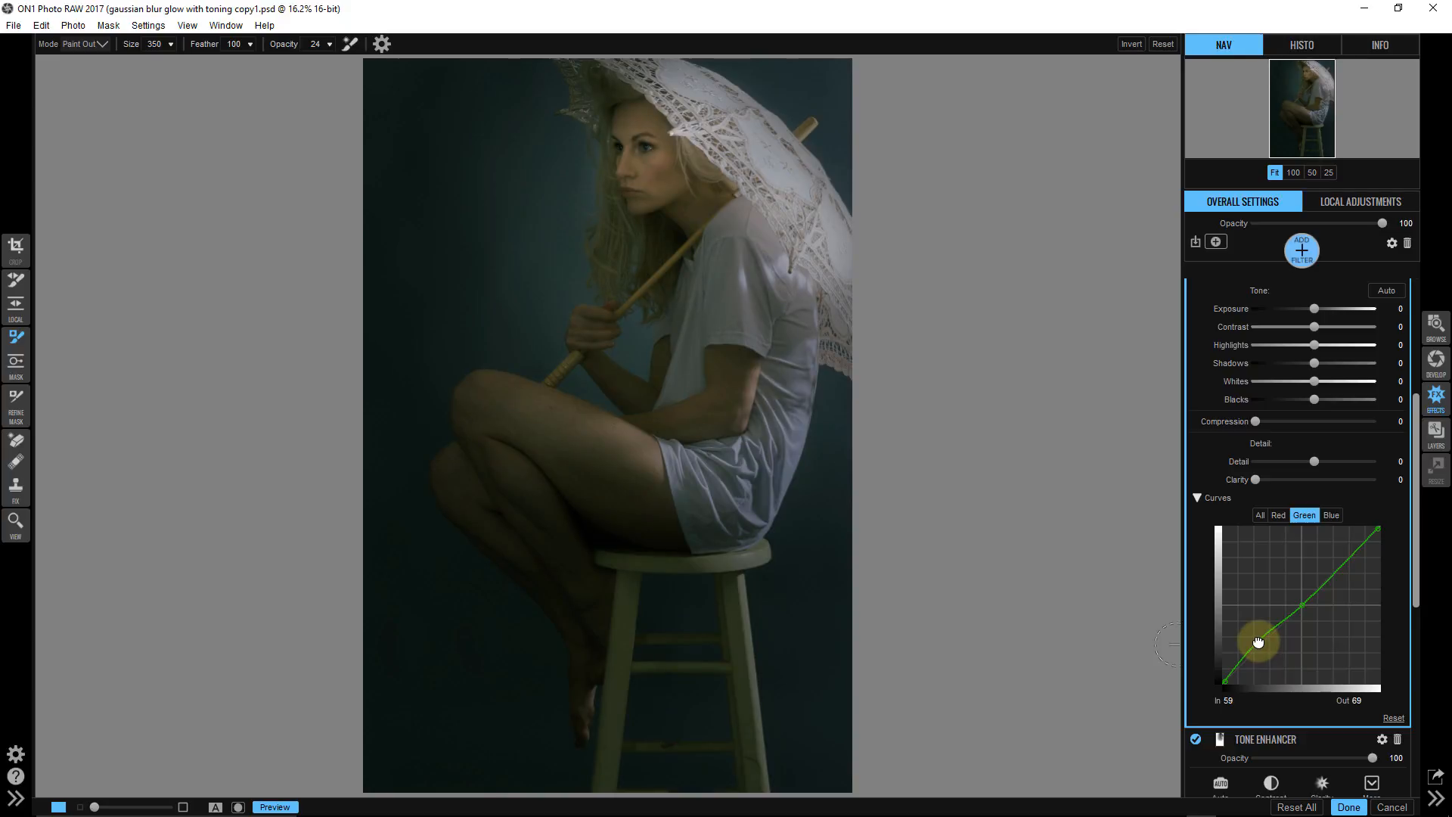
- Try a blue curve anchored at input 128, output 126, with the shadows raised to output 94 at input 77, and reset the curves
click(1331, 515)
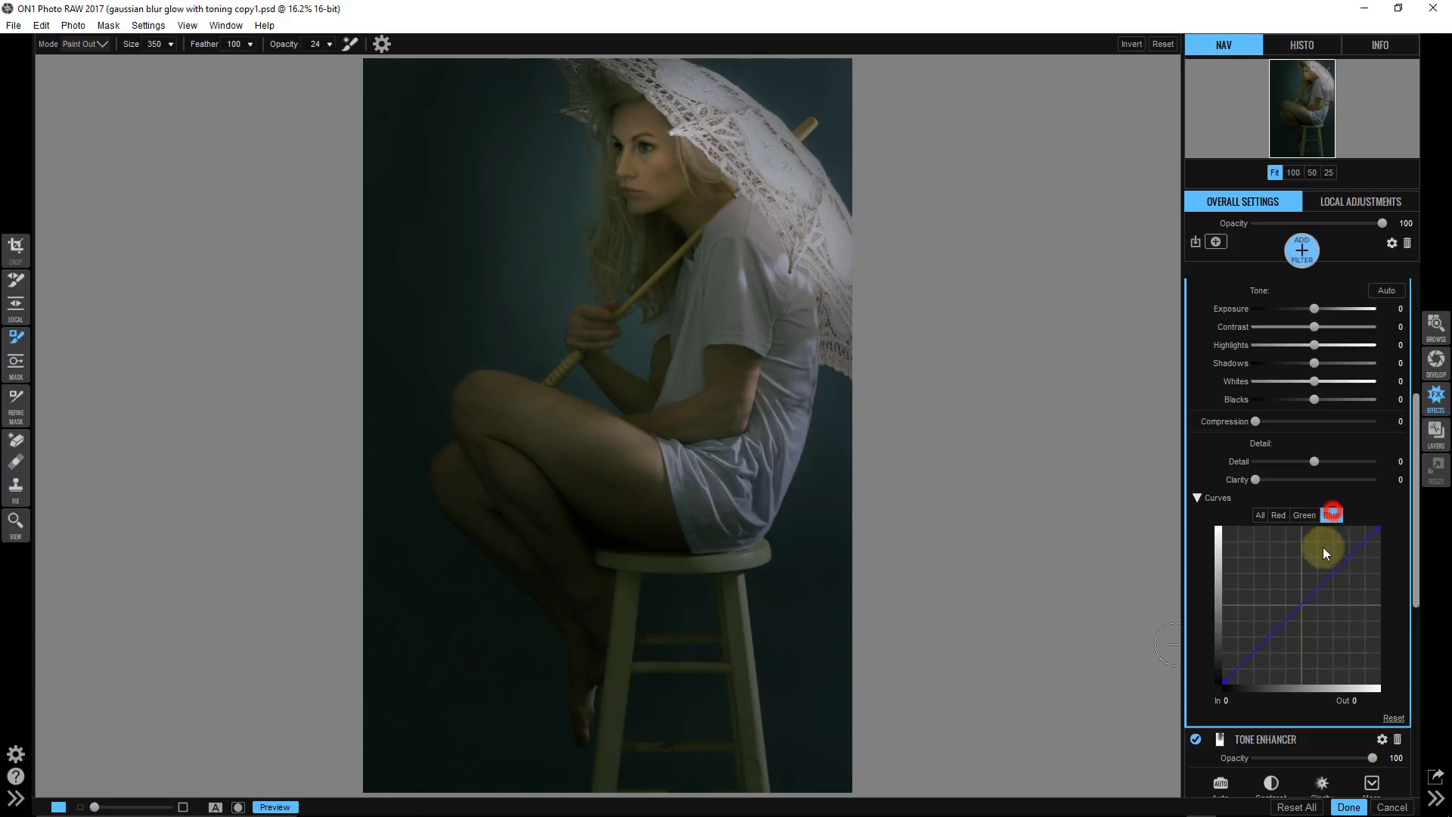
click(1301, 606)
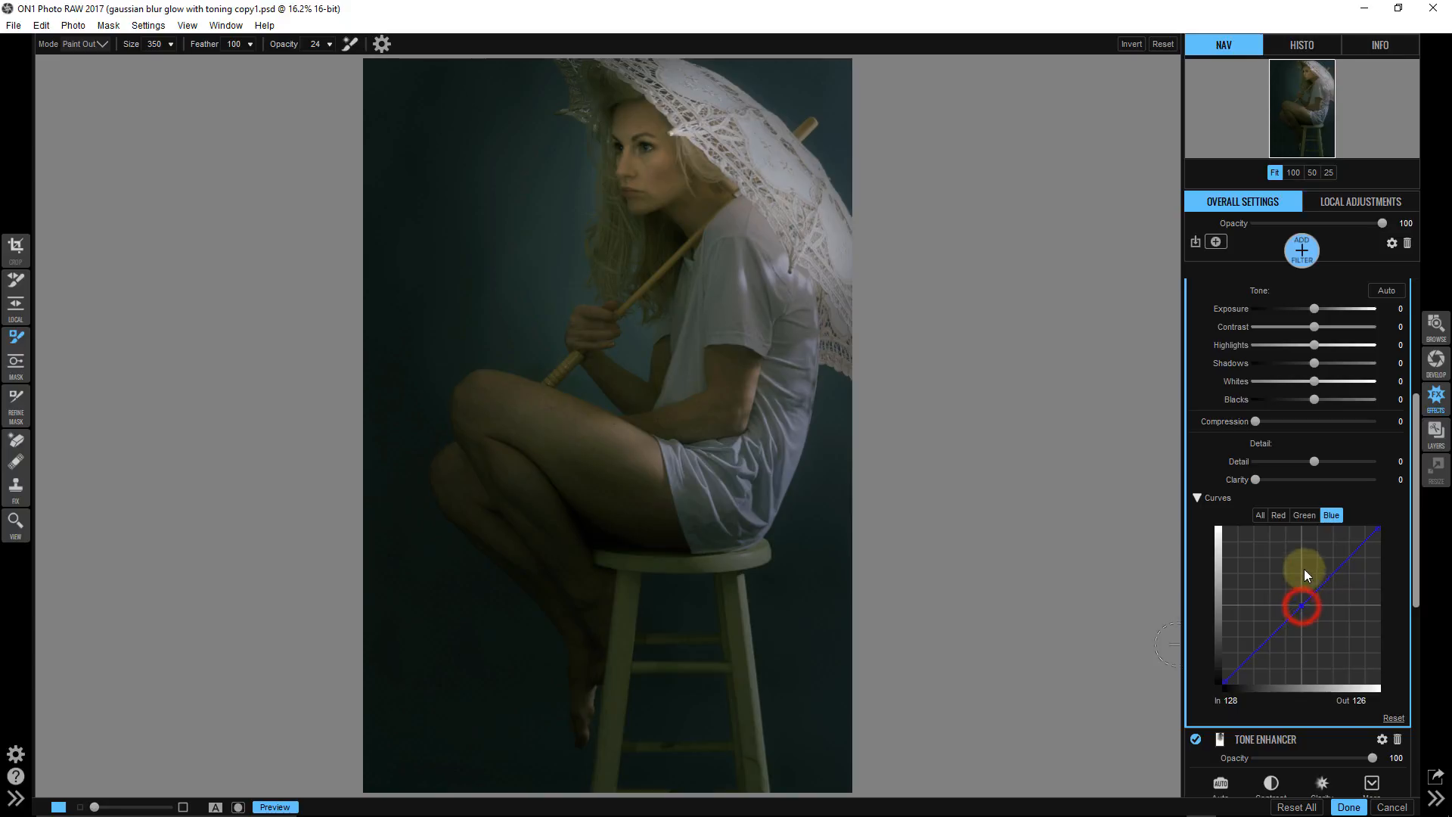
drag(1272, 637, 1270, 626)
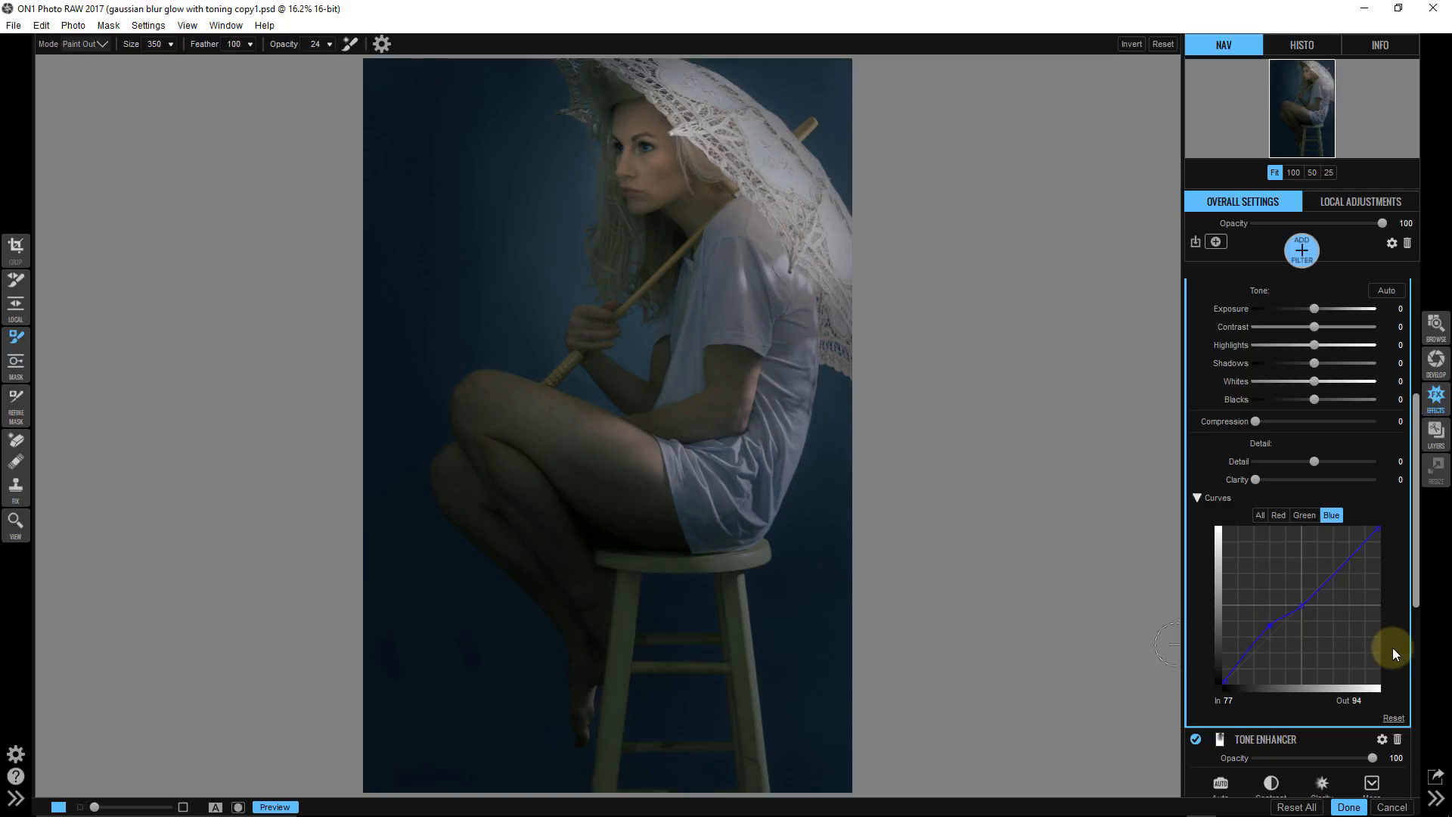
click(1394, 719)
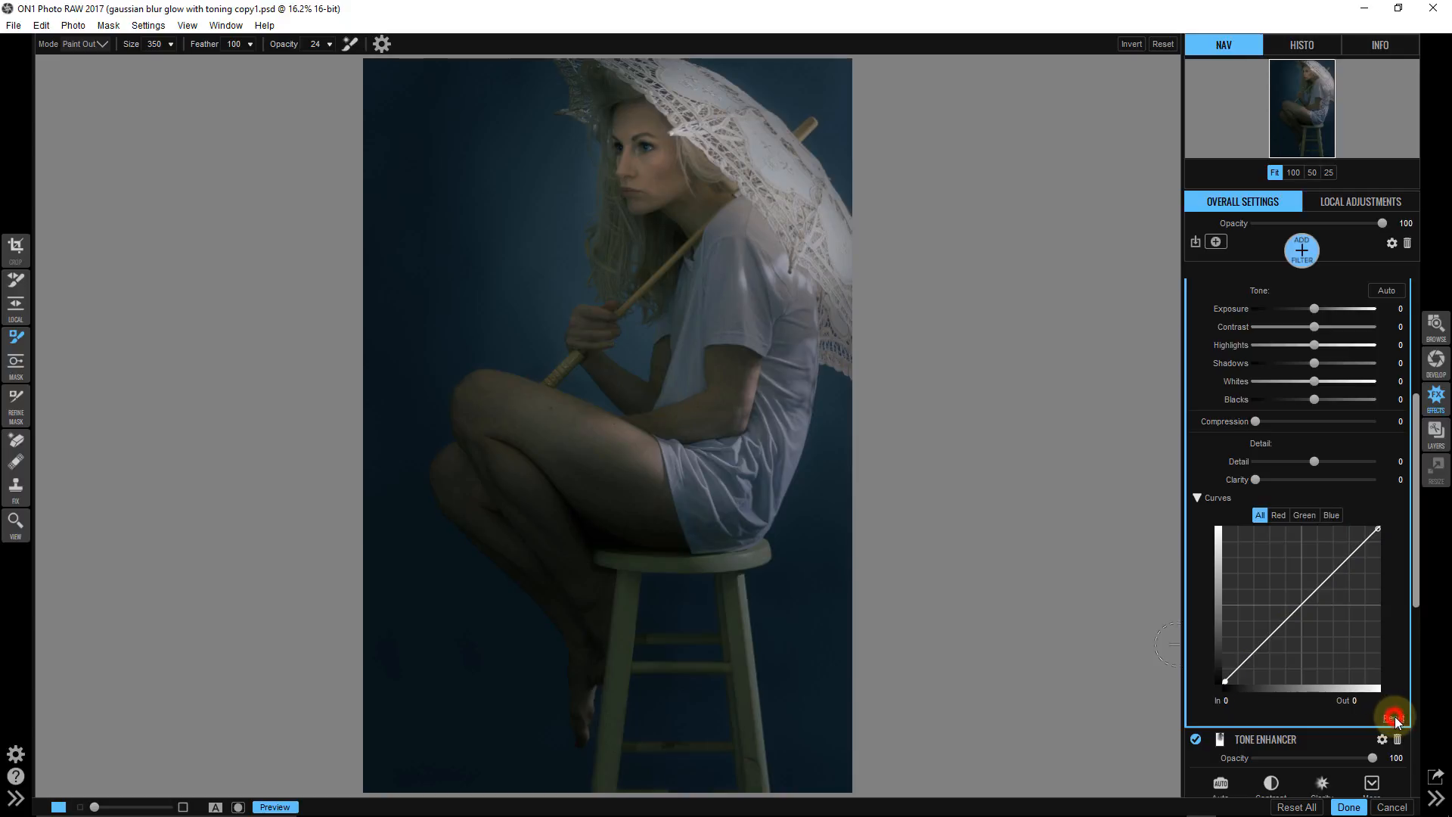
- Try a red curve anchored at its midpoint with the shadows lowered to output 68 at input 84
click(1278, 515)
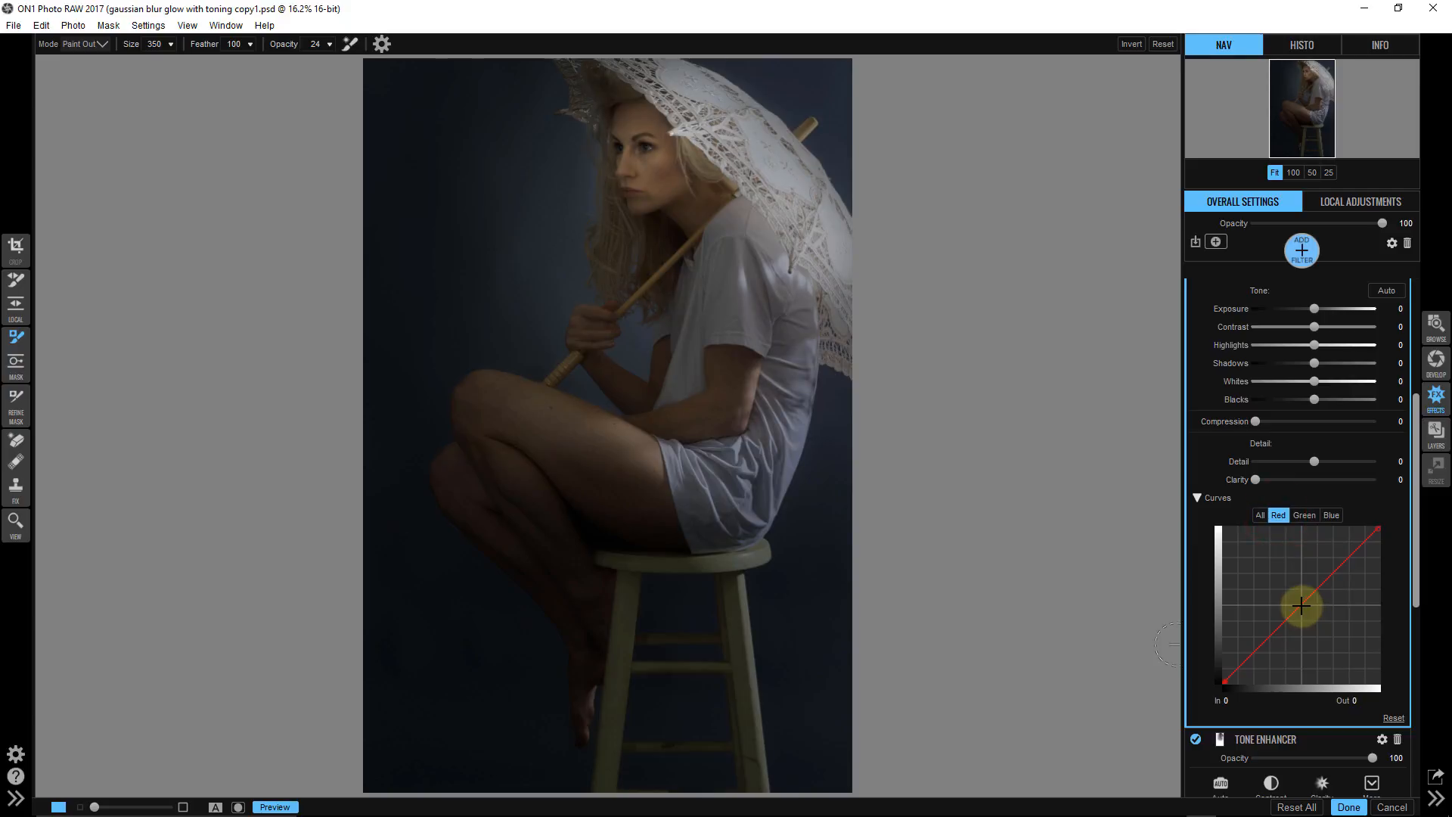
click(1301, 605)
drag(1274, 634, 1274, 643)
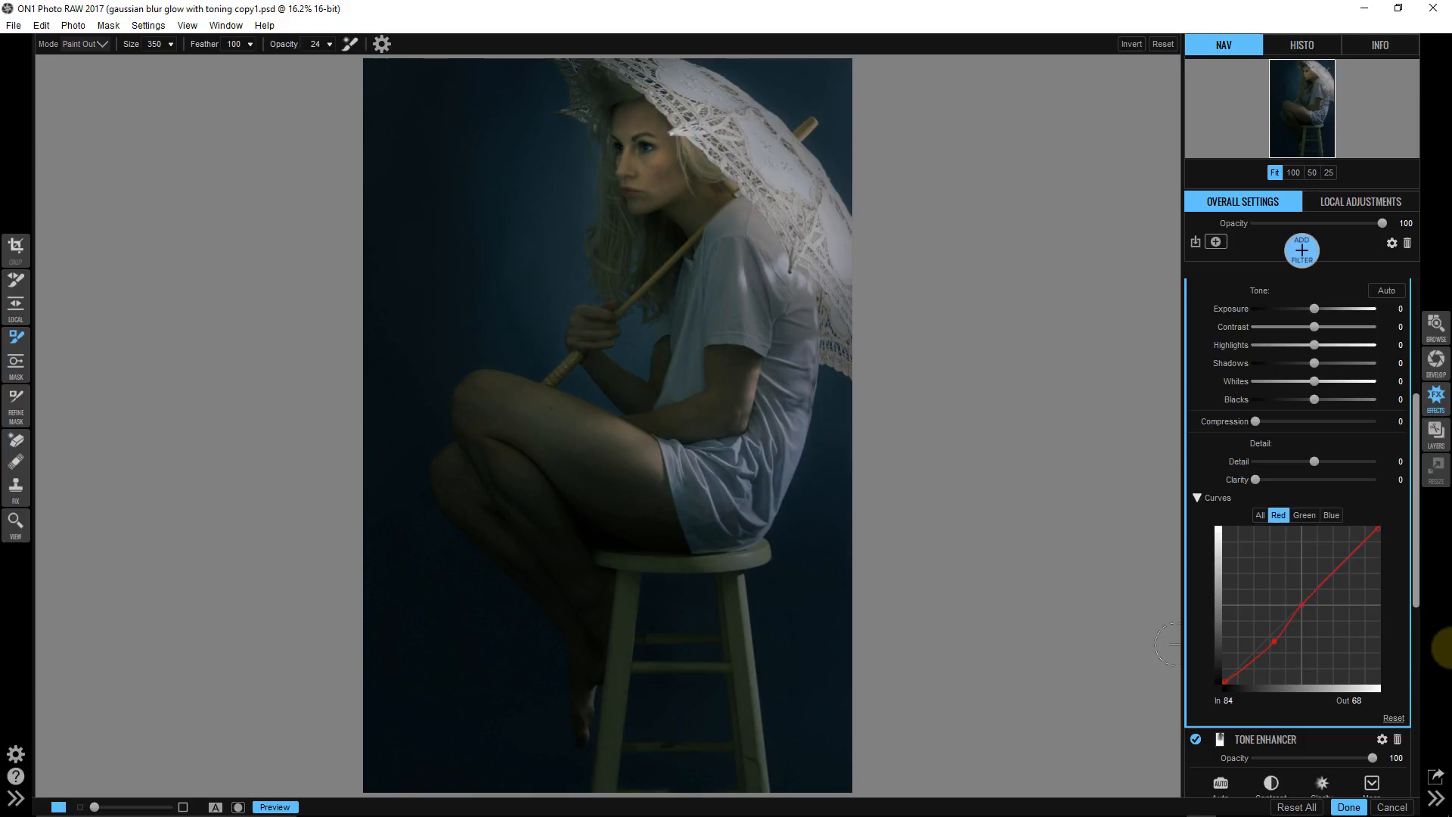
- Try the green curve's shadows raised to output 84 at input 79 and lowered below a fixed midpoint, and reset the curves
click(1304, 518)
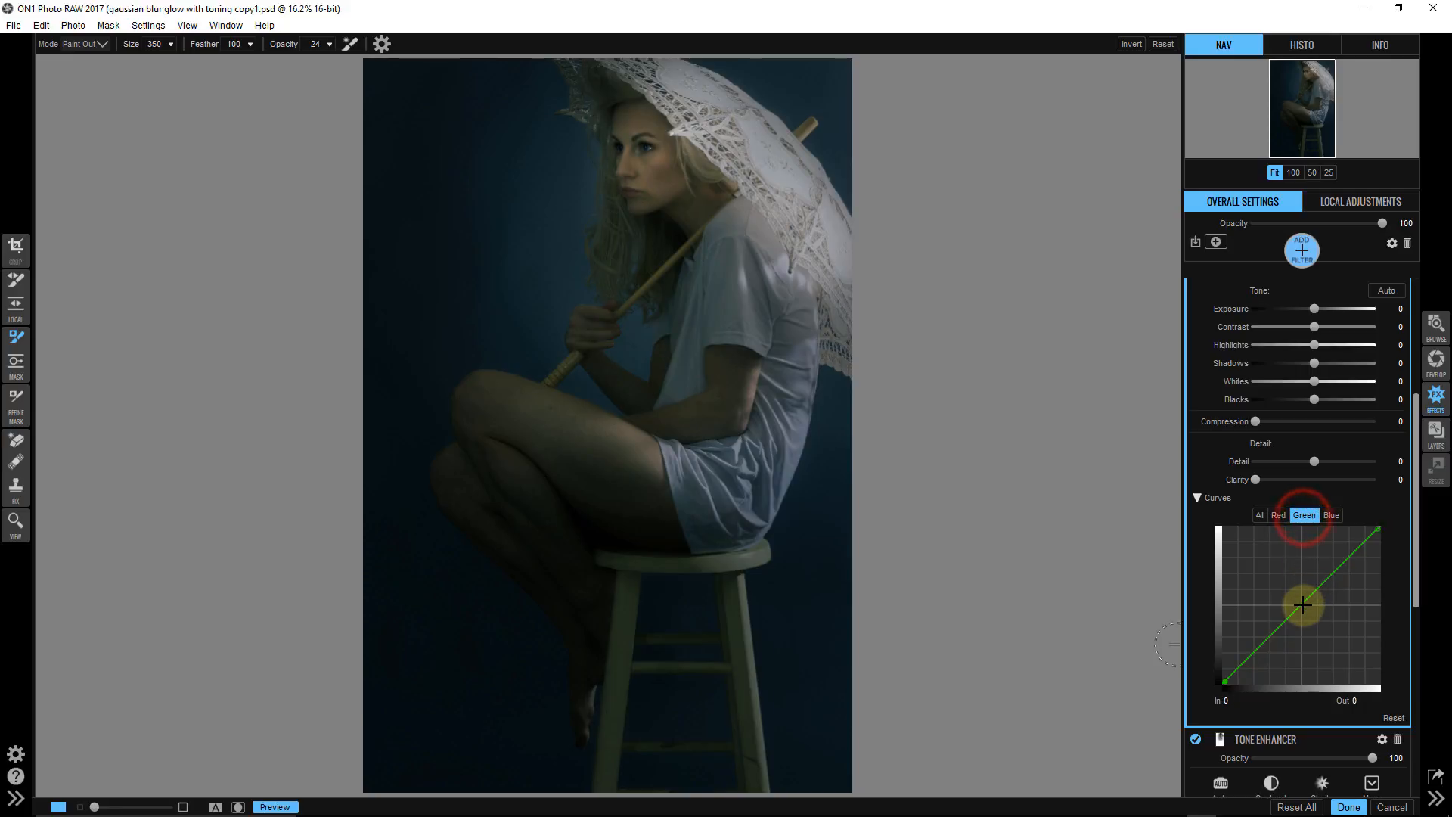
click(1301, 605)
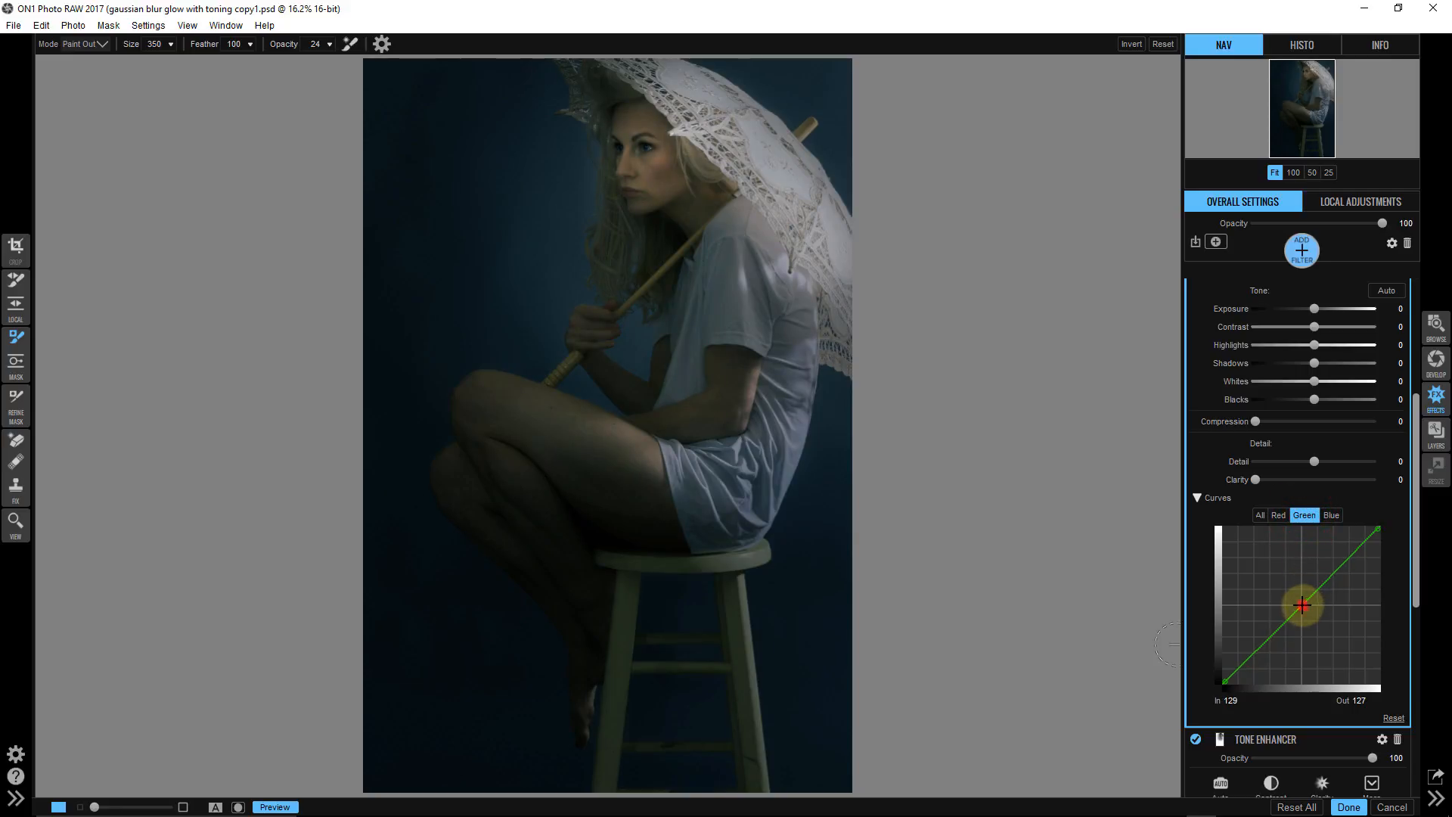
click(1273, 631)
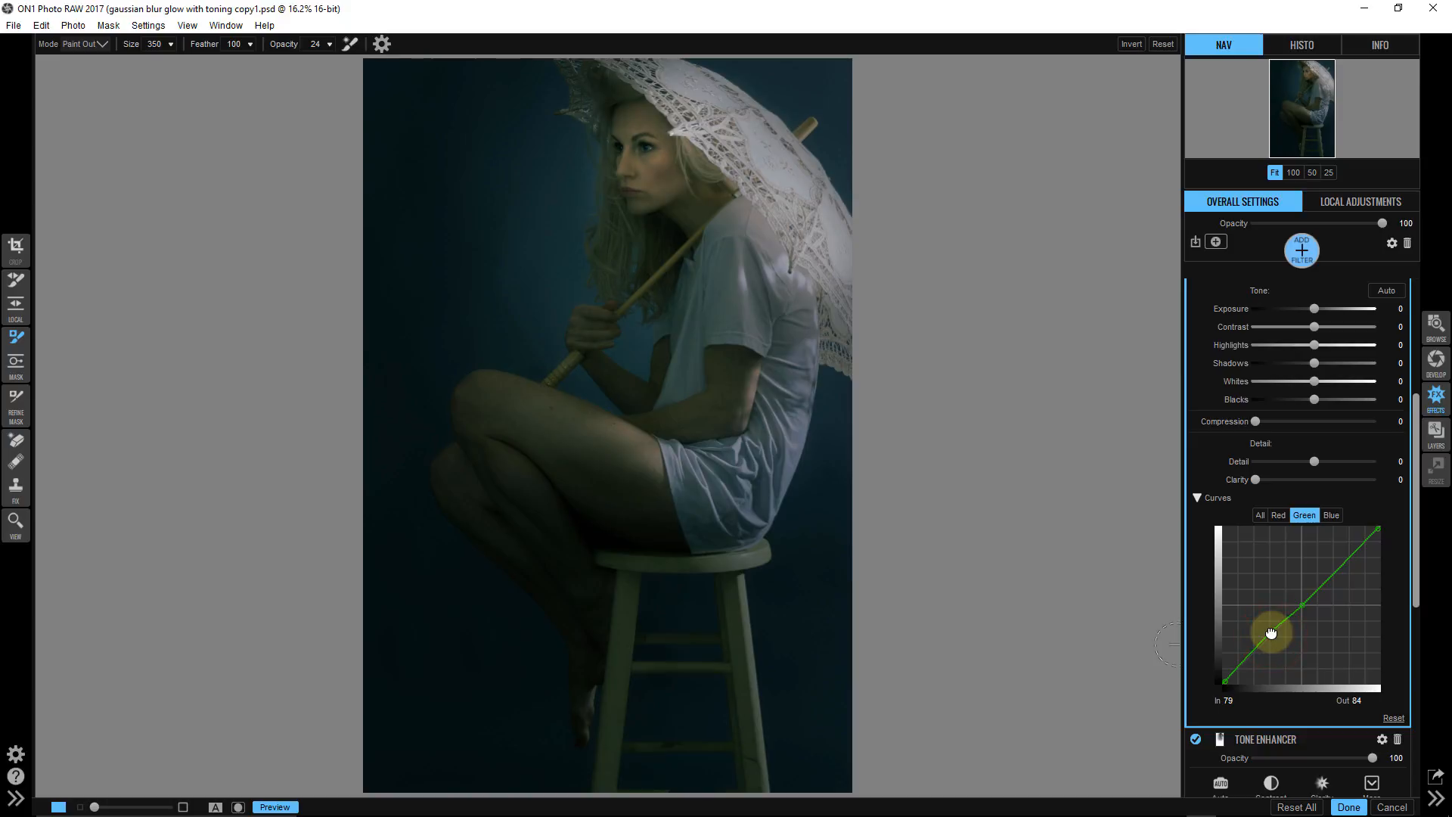
mouse_move(1270, 632)
mouse_down()
mouse_move(1264, 616)
mouse_move(1266, 649)
mouse_up()
click(1394, 717)
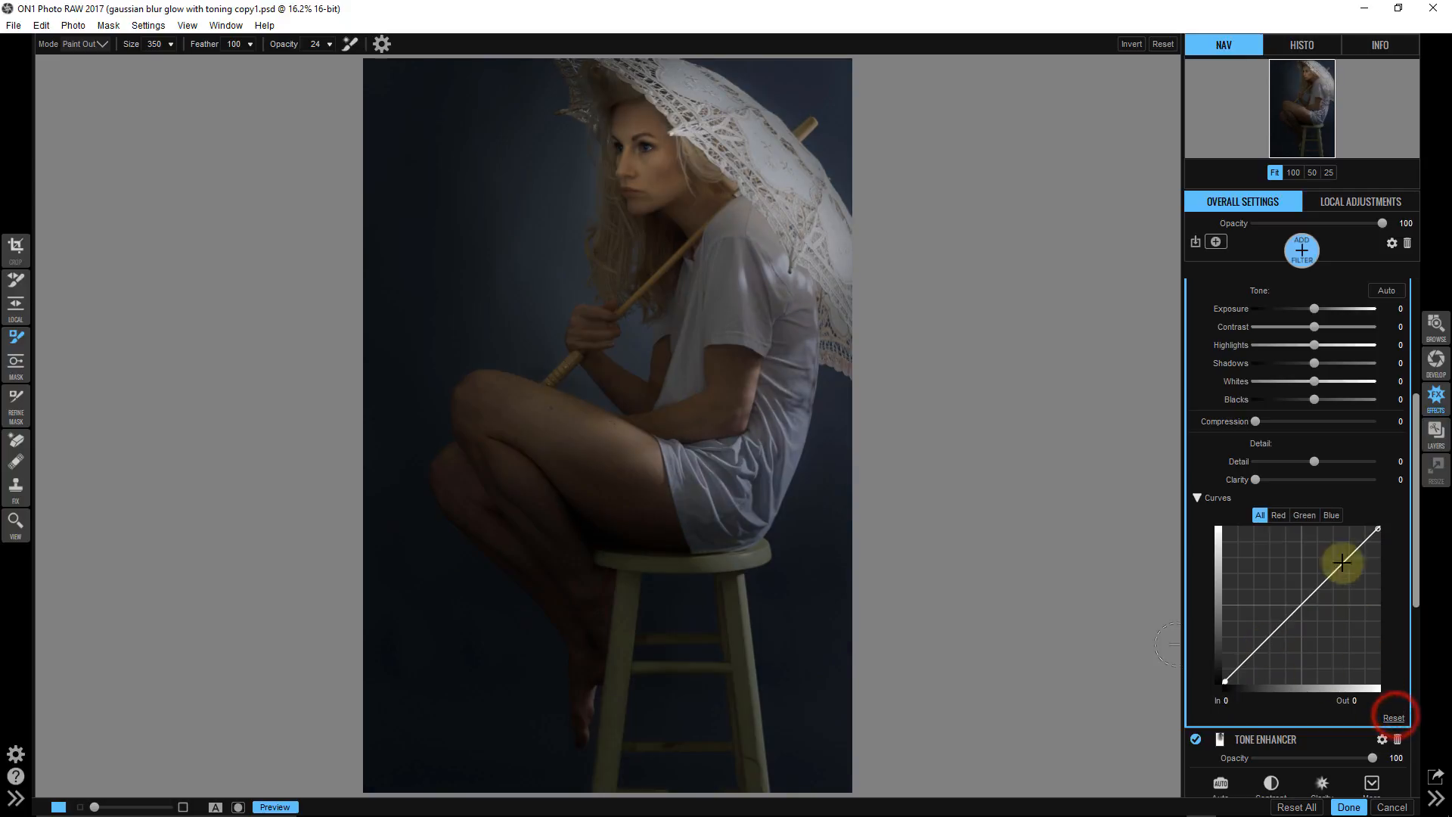
- Anchor the blue curve's midpoint at input 128, output 129, and lower its shadows to output 51 at input 68
click(1331, 515)
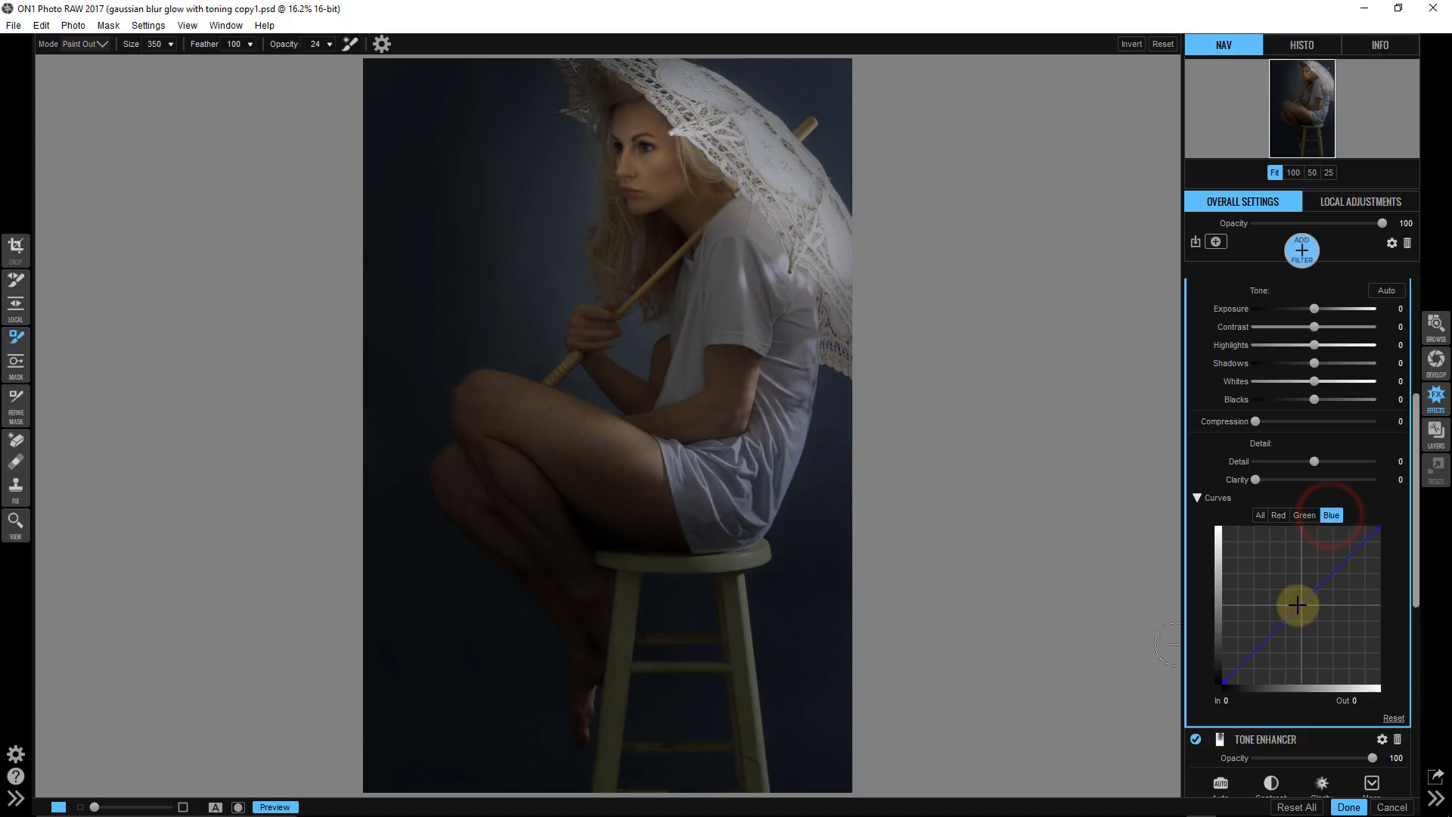
click(1301, 605)
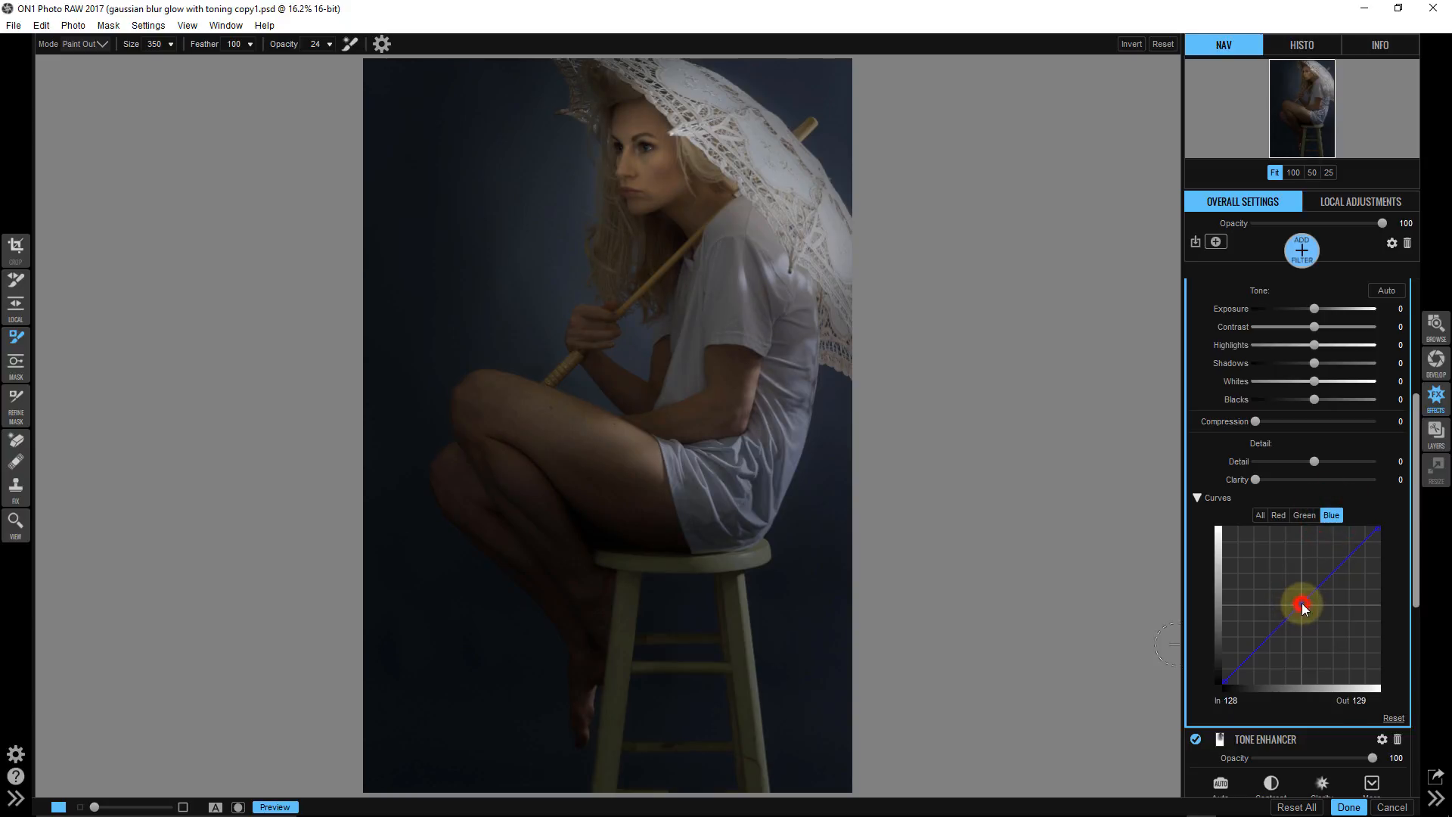
click(1264, 640)
drag(1264, 640, 1264, 654)
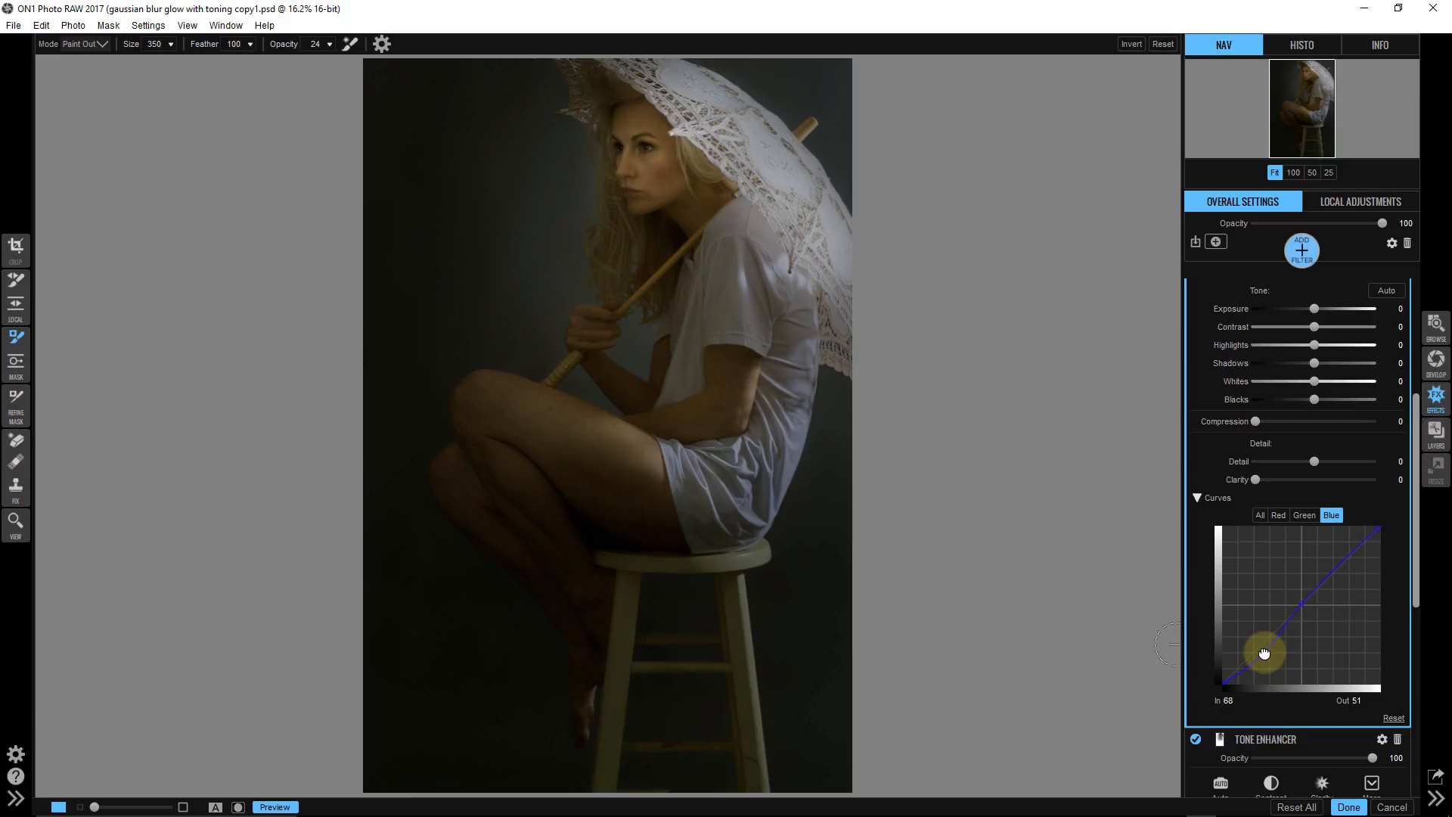
- Anchor the green curve at its midpoint and lower its shadows to output 69 at input 76
click(1298, 515)
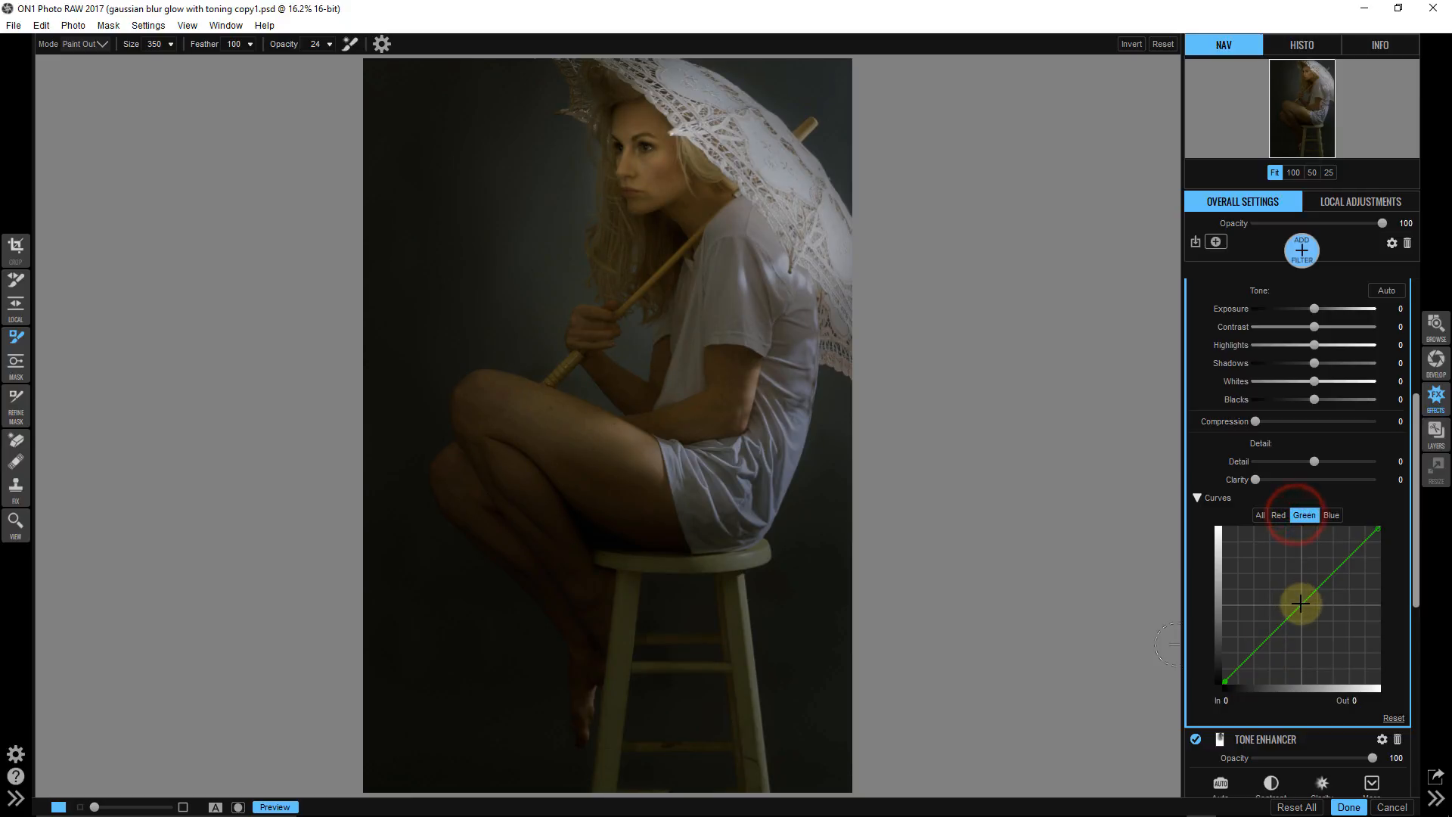
click(1301, 604)
click(1266, 639)
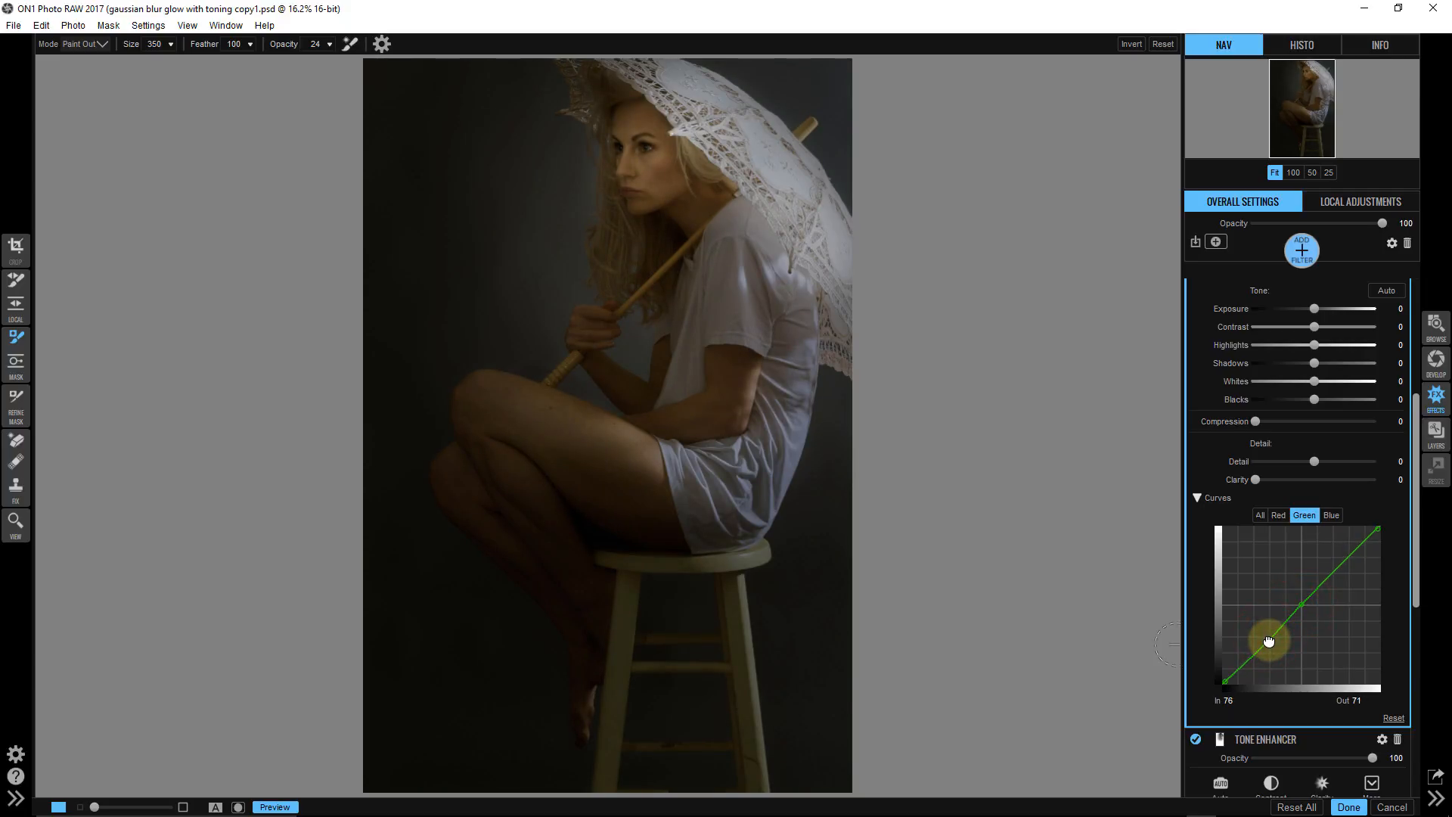
drag(1270, 642, 1269, 643)
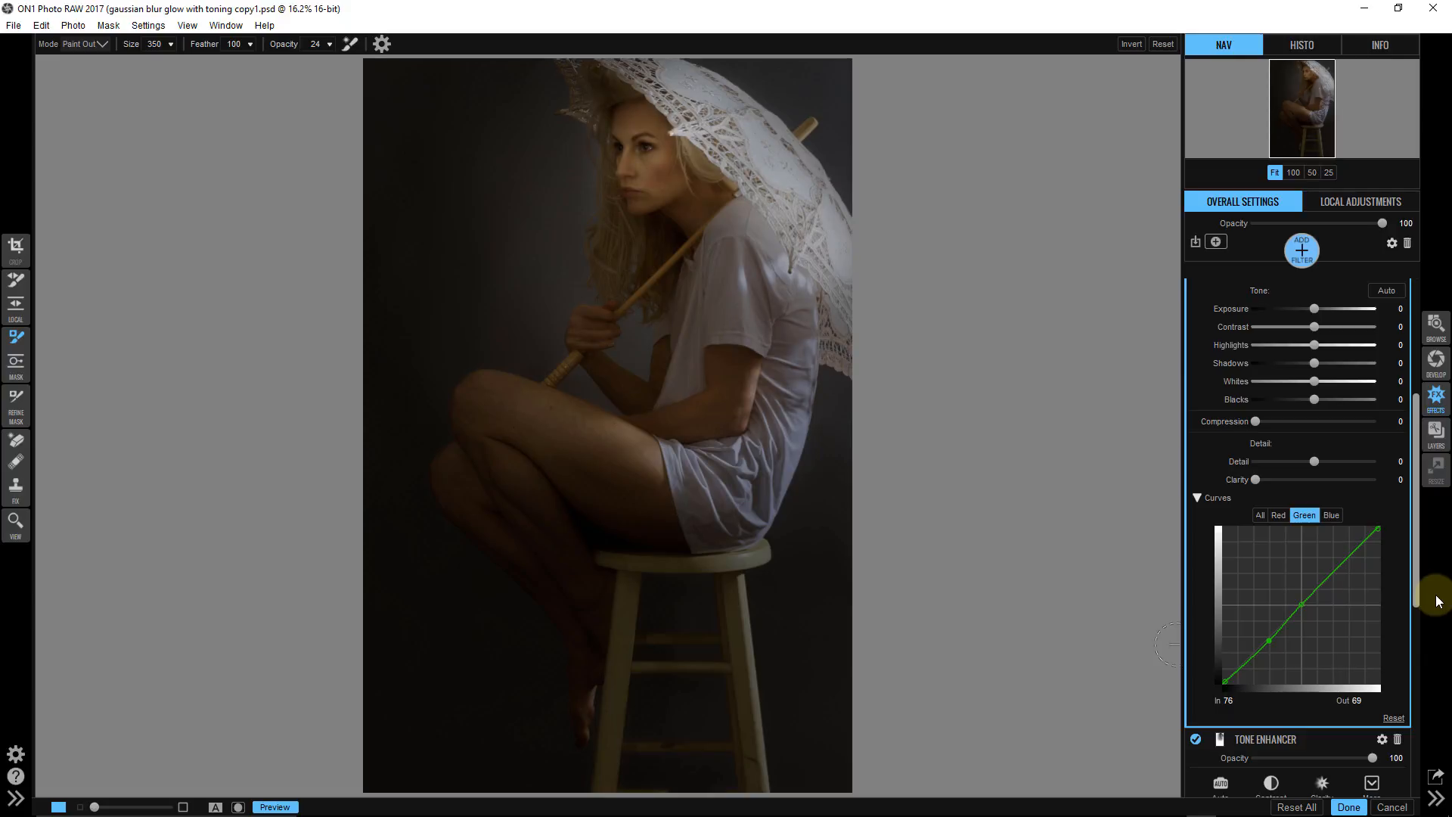
- Switch to the Photoshop reference charts to review curve colour directions and the Color Relationships slide, and return to ON1 Photo RAW
key(alt+Tab)
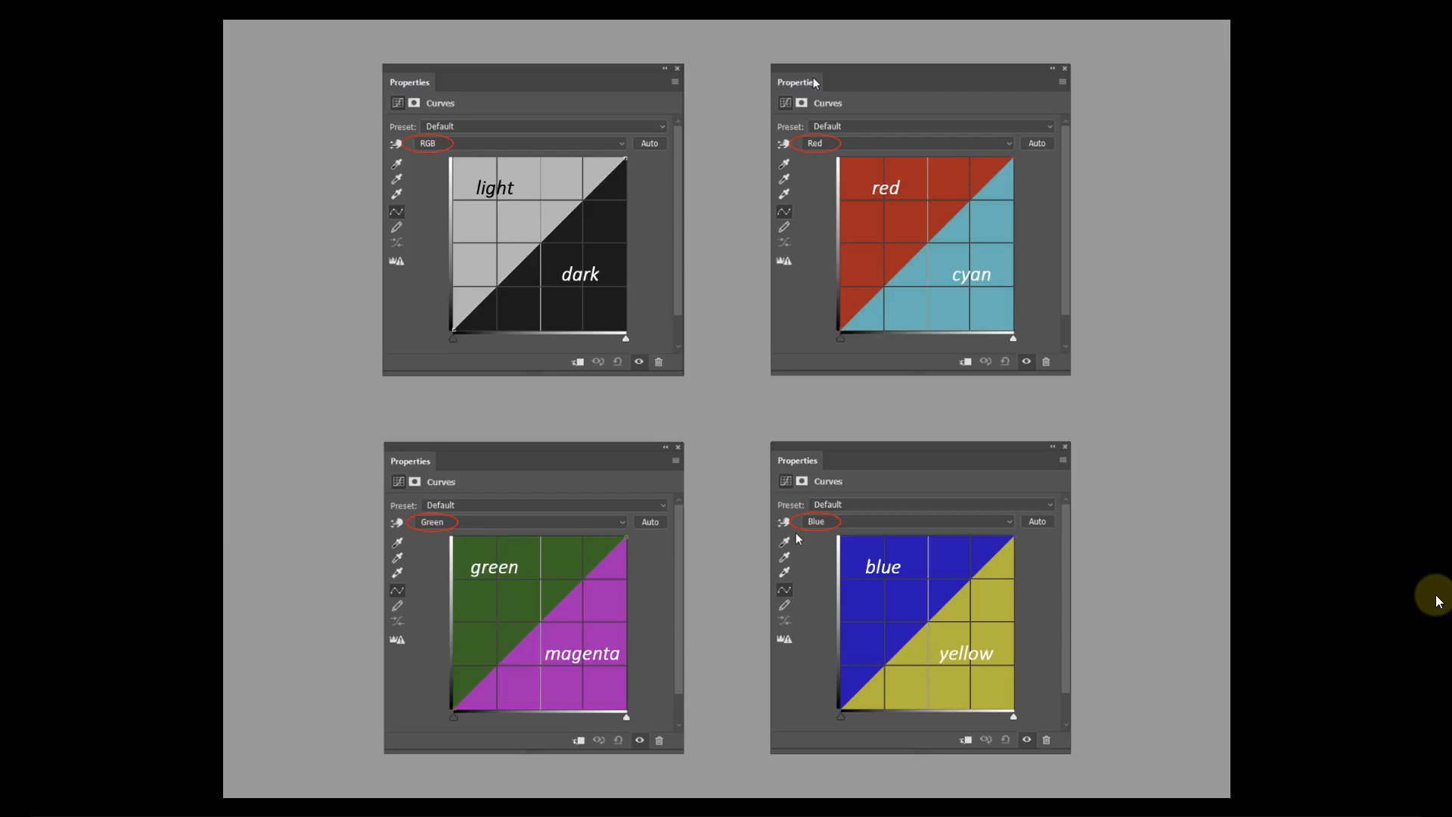
key(Right)
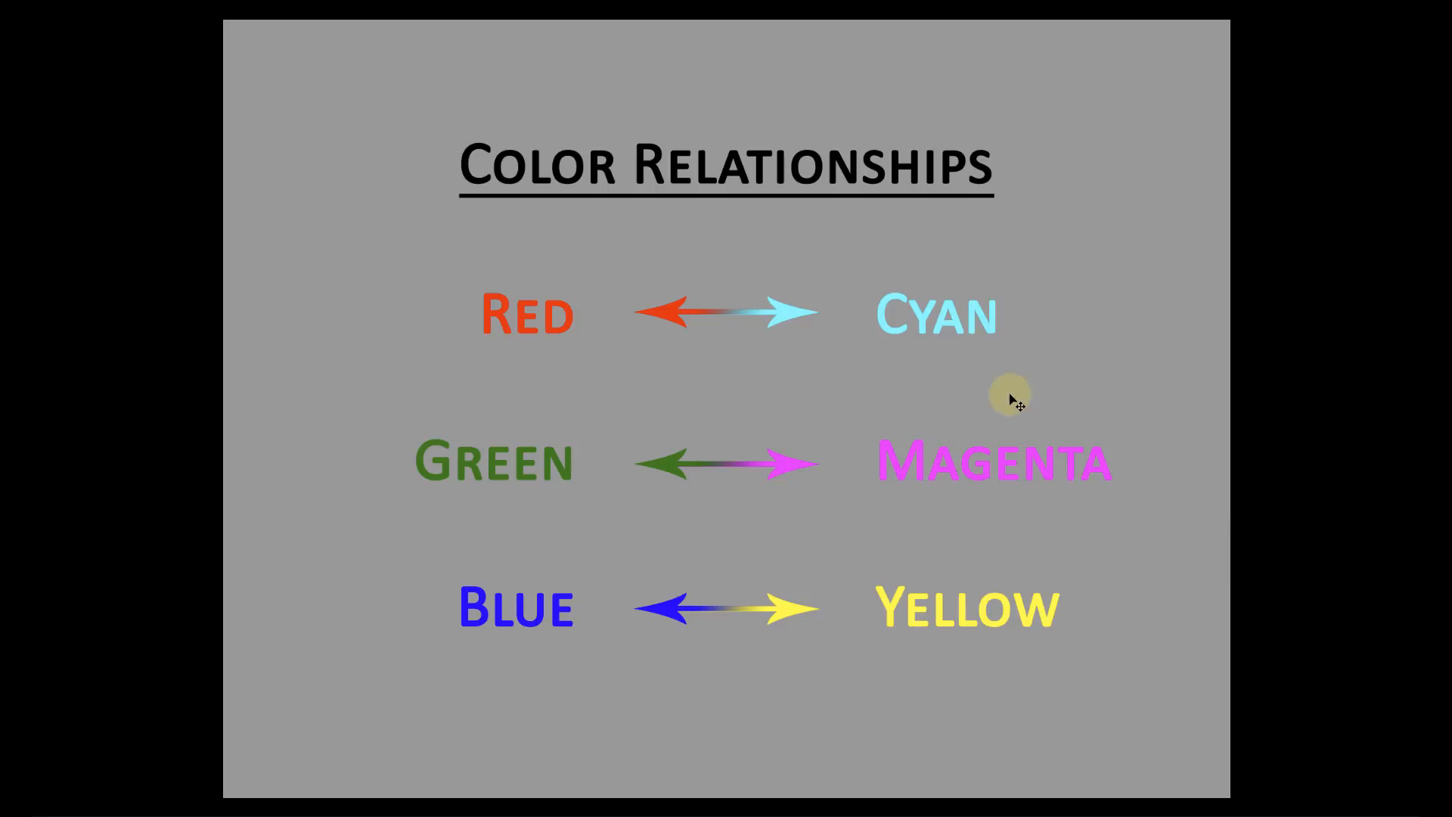
key(alt+Tab)
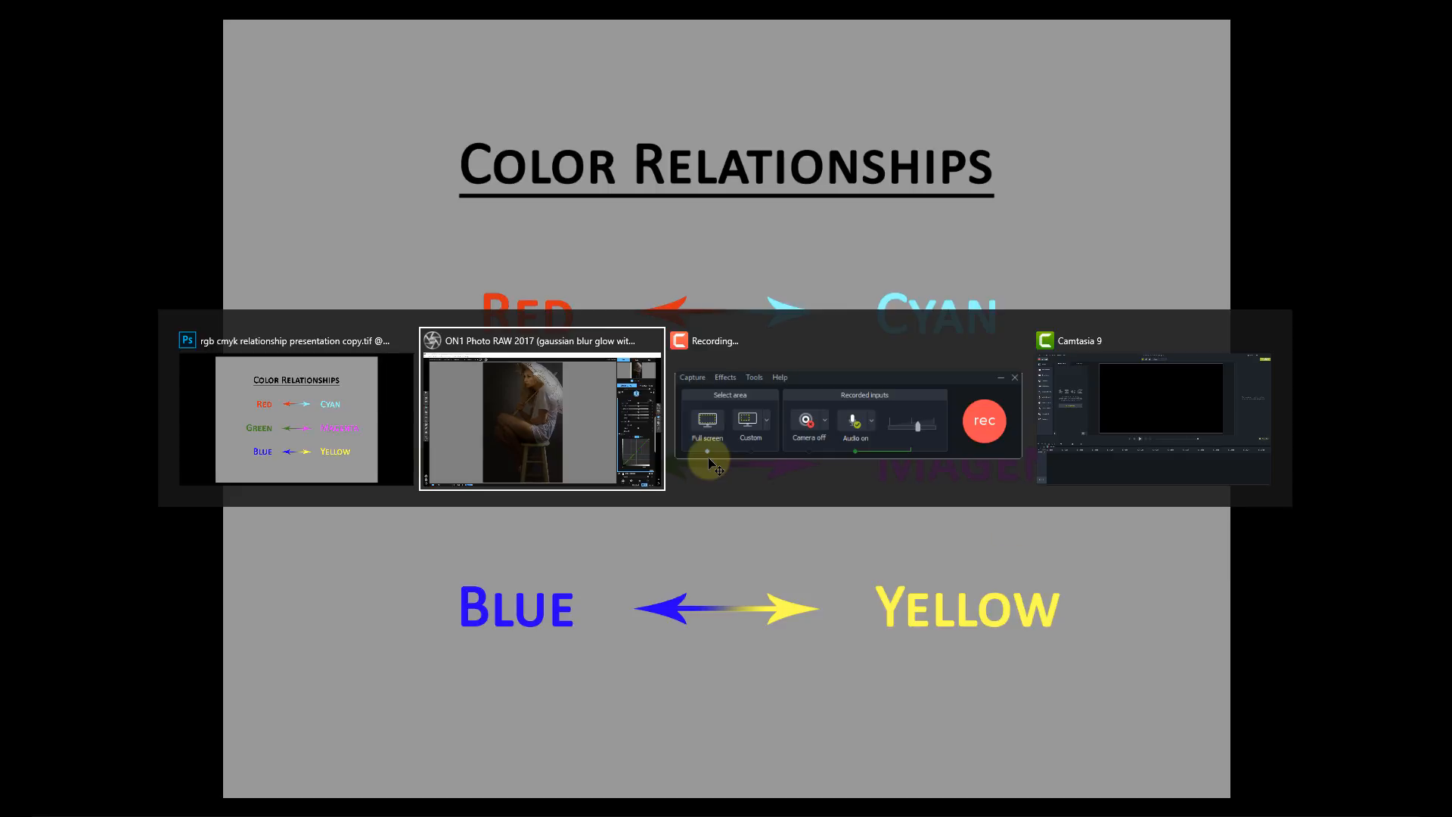